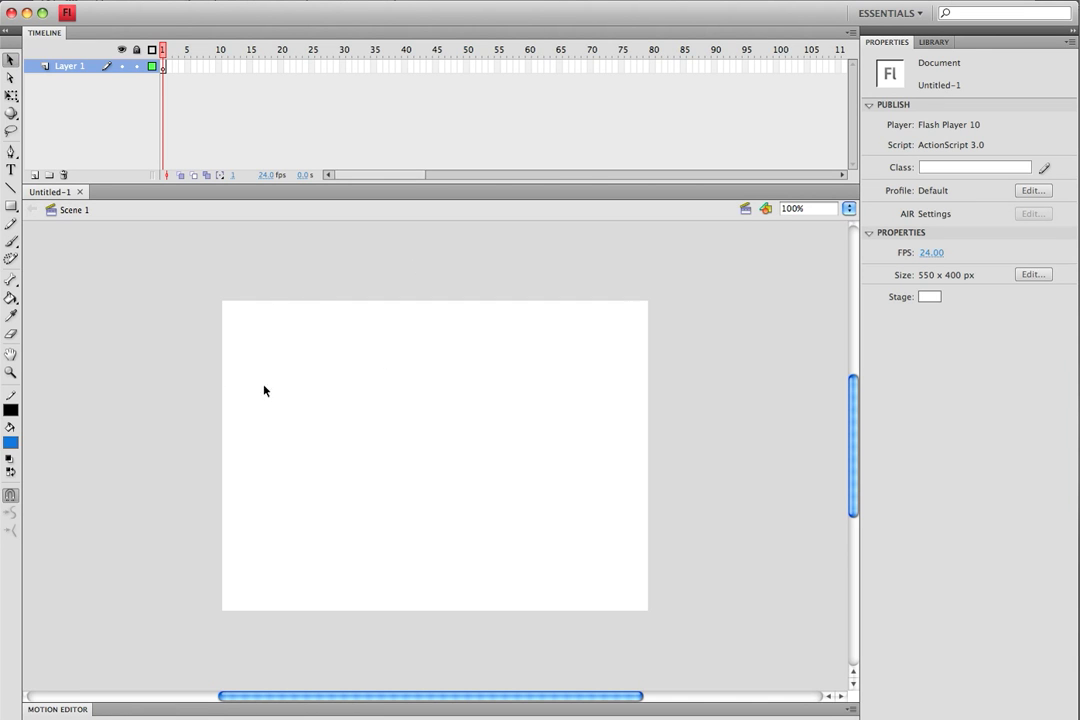
# - Draw a blue circle near the stage centre with the Oval Tool
pyautogui.click(11, 205)
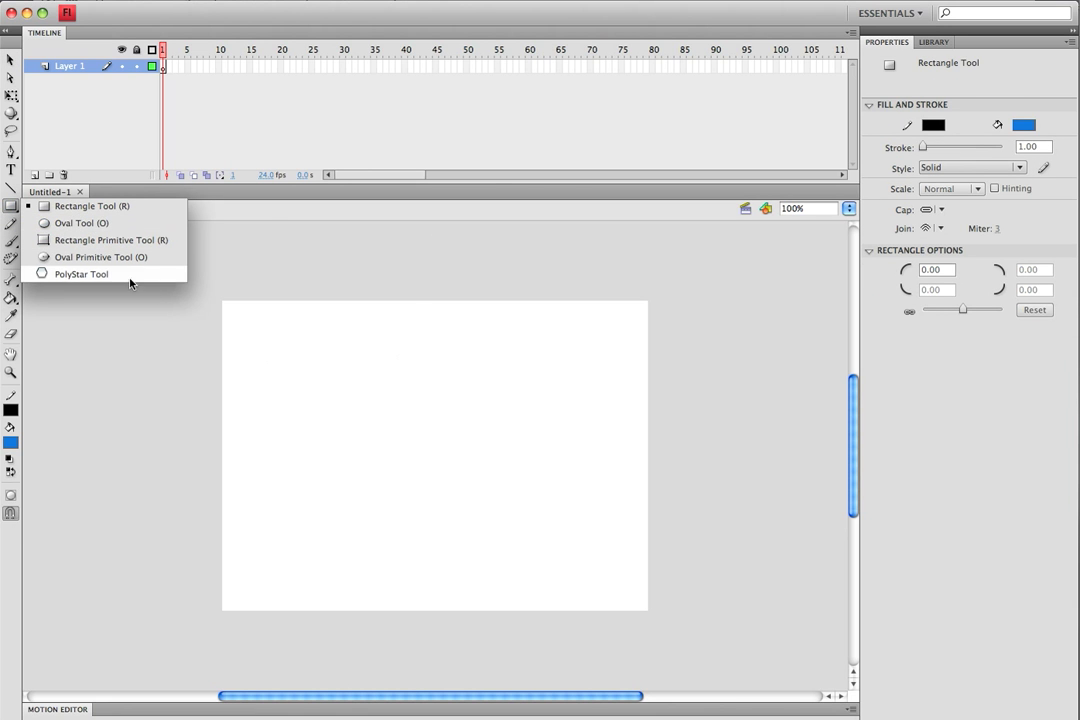
pyautogui.click(60, 223)
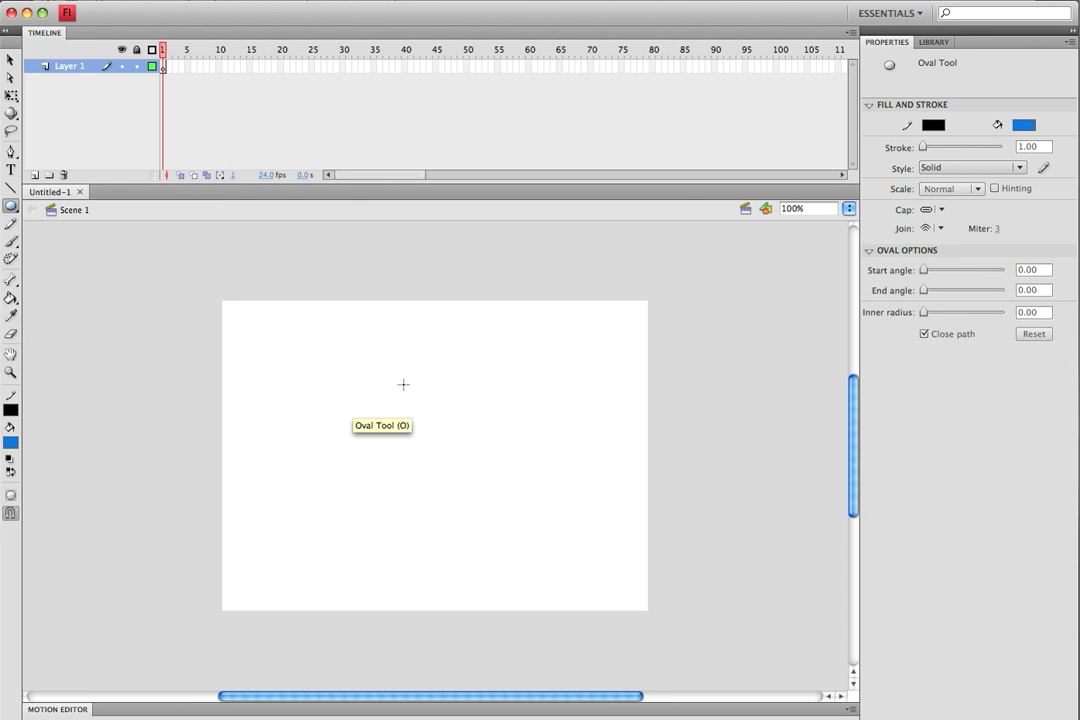
pyautogui.moveTo(399, 383); pyautogui.dragTo(488, 472)
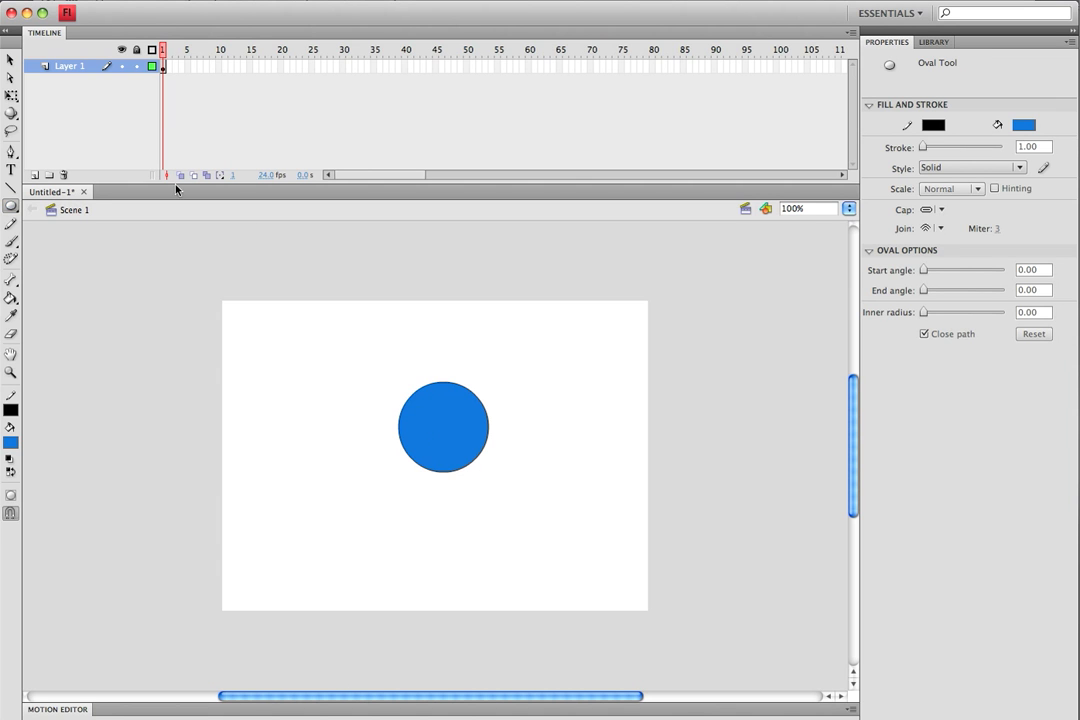
# - Recolour the circle's fill to dark red #990000 and move it up slightly
pyautogui.click(11, 60)
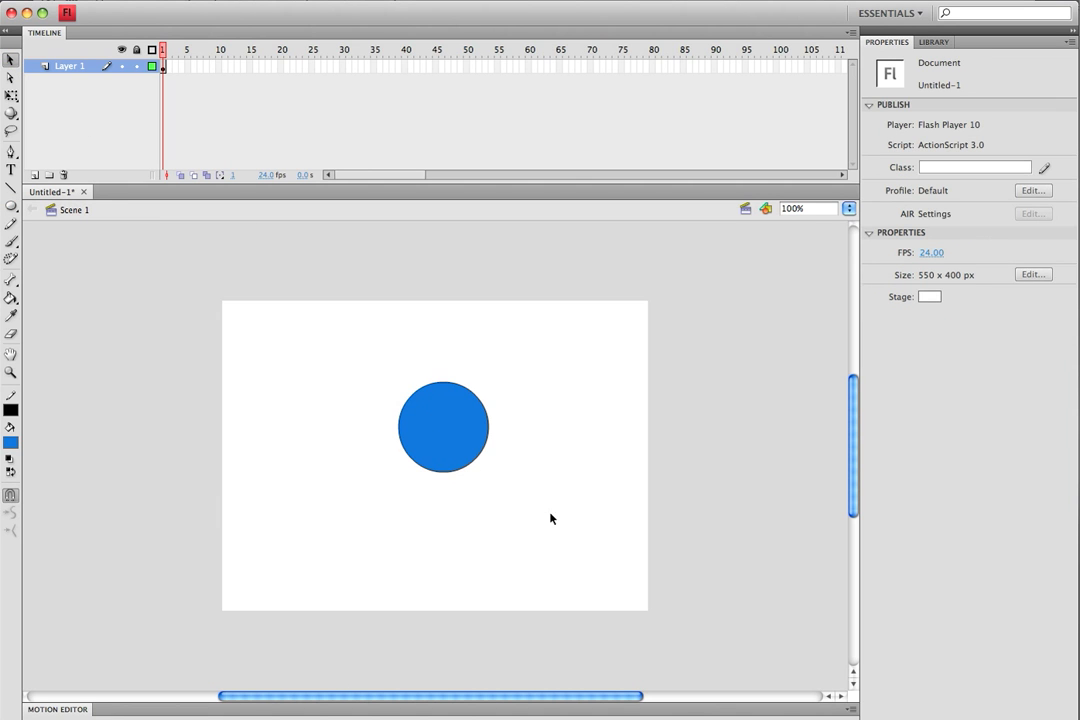
pyautogui.click(420, 413)
pyautogui.click(13, 445)
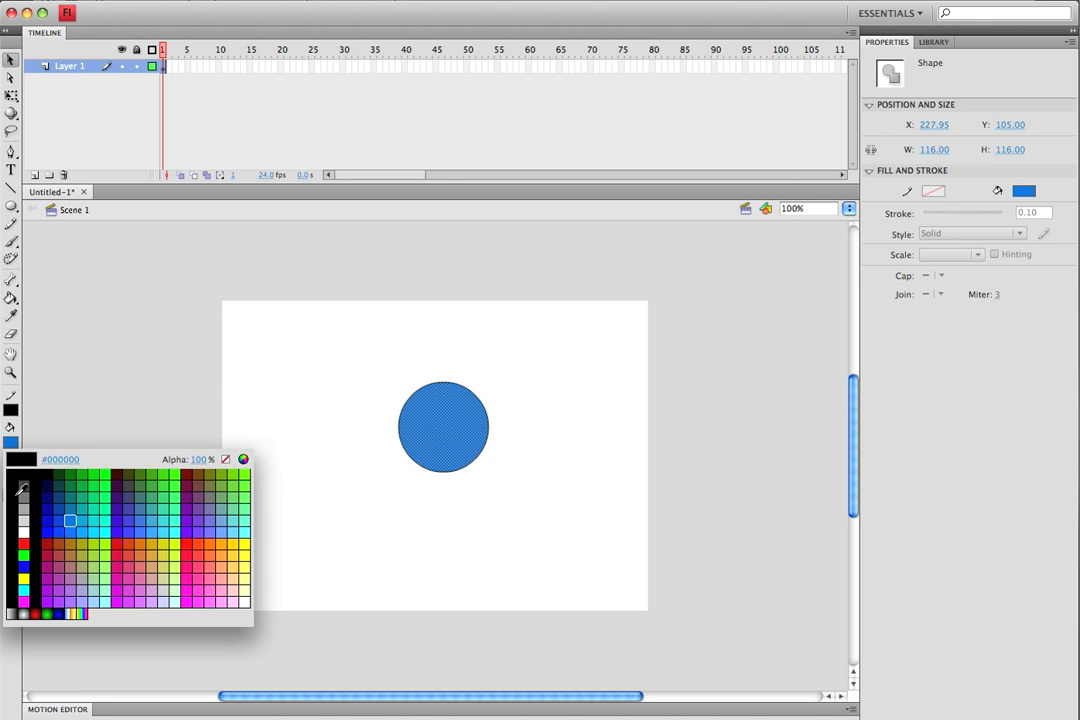
pyautogui.click(46, 541)
pyautogui.click(359, 427)
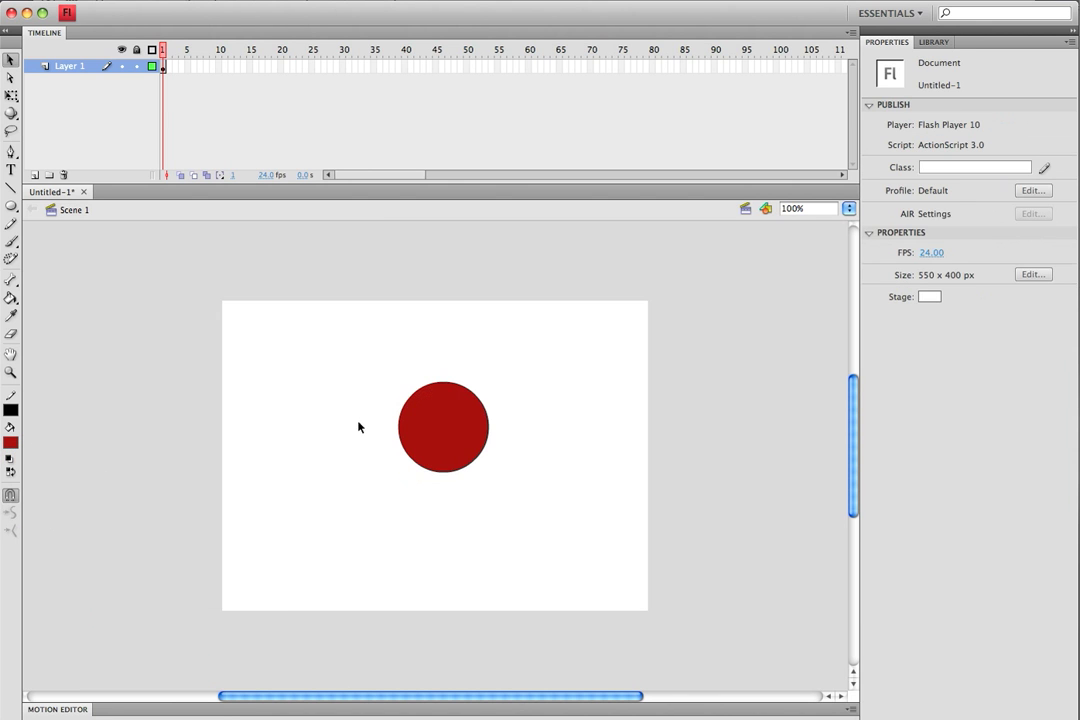
pyautogui.click(441, 419)
pyautogui.moveTo(441, 419); pyautogui.dragTo(432, 397)
pyautogui.click(520, 375)
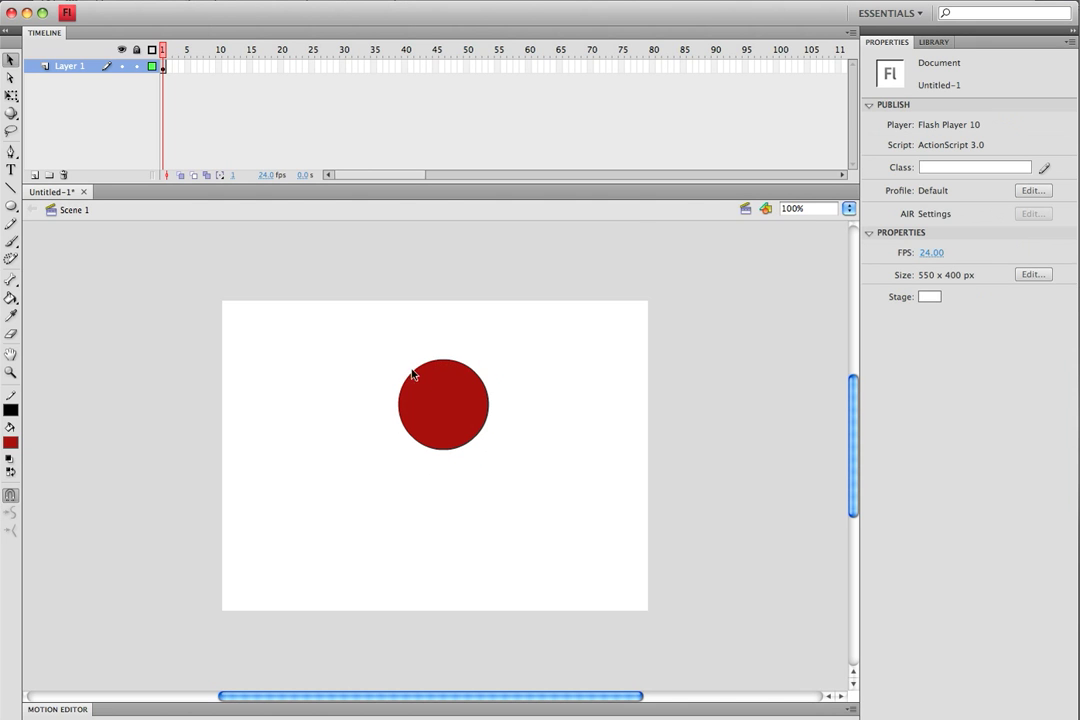
# - Convert the whole circle, outline included, into a movie clip symbol named 'Ball'
pyautogui.moveTo(340, 335); pyautogui.dragTo(476, 430)
pyautogui.rightClick(466, 400)
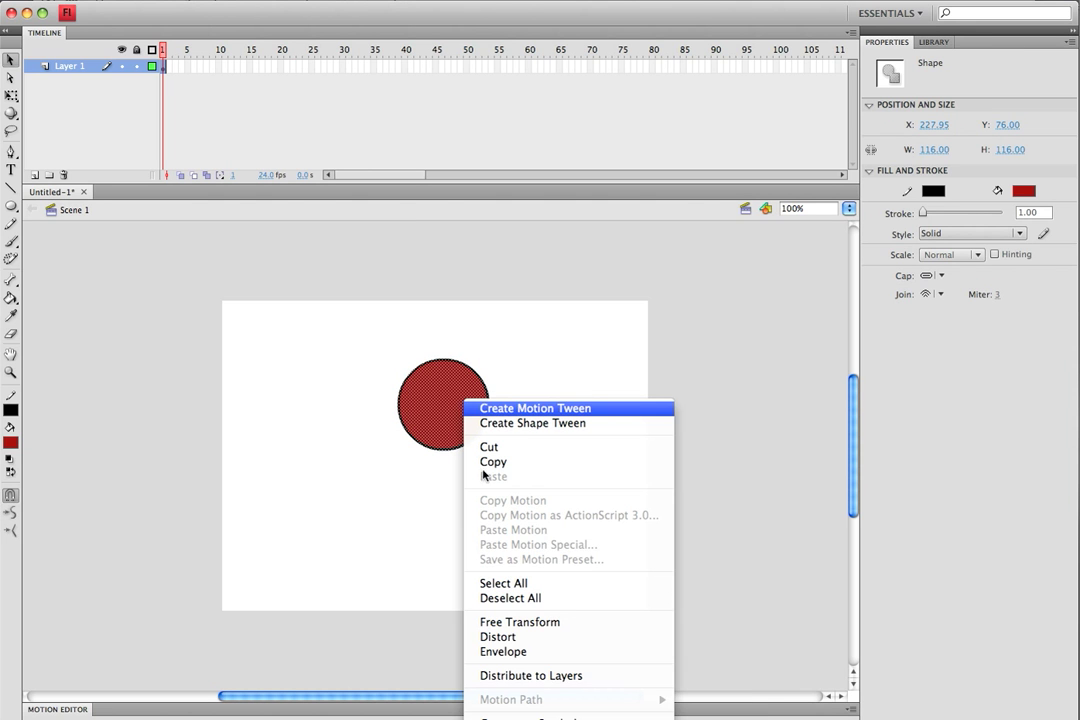
pyautogui.click(520, 716)
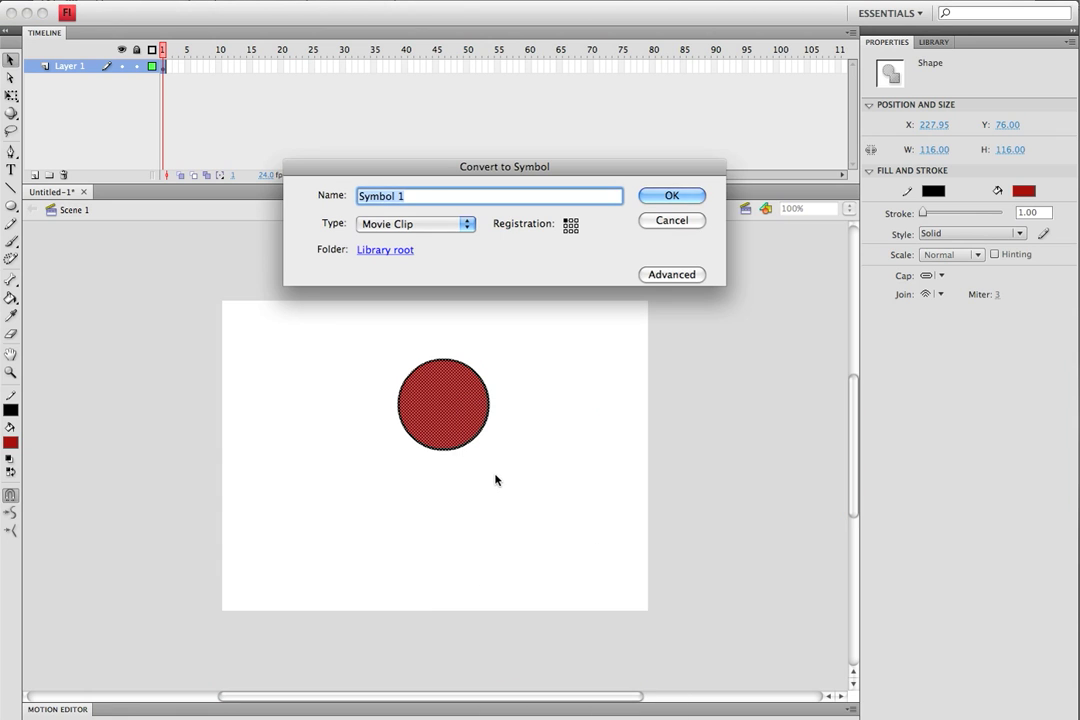
pyautogui.write('Ball')
pyautogui.press('Return')
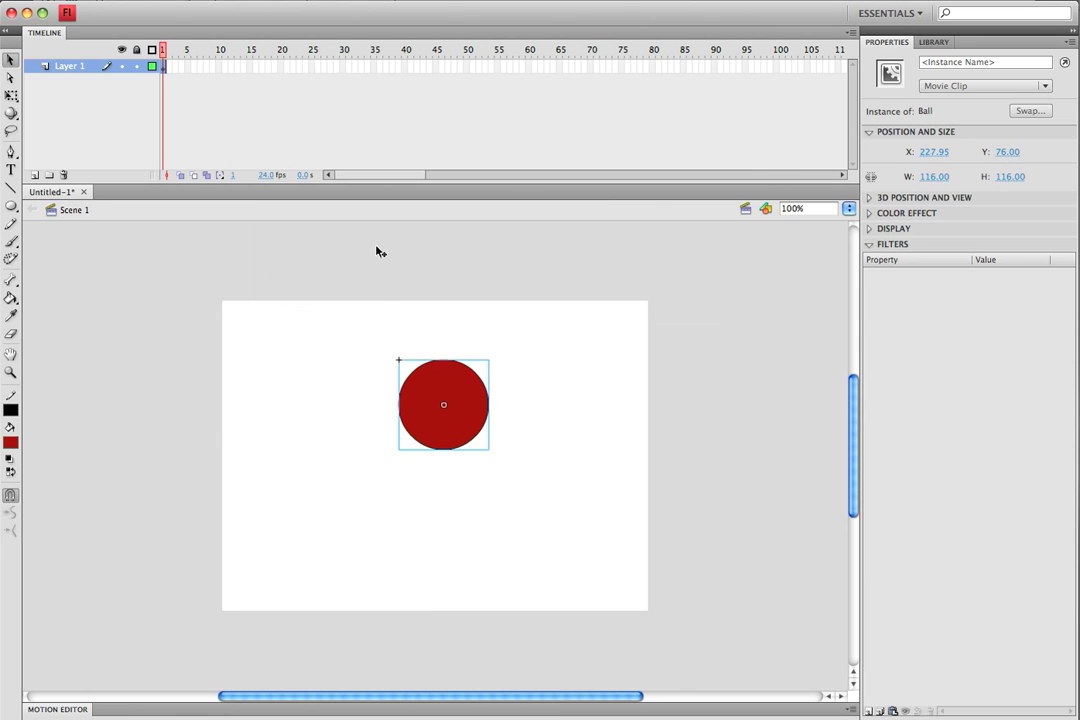
# - Rename Layer 1 to 'Ball'
pyautogui.click(374, 234)
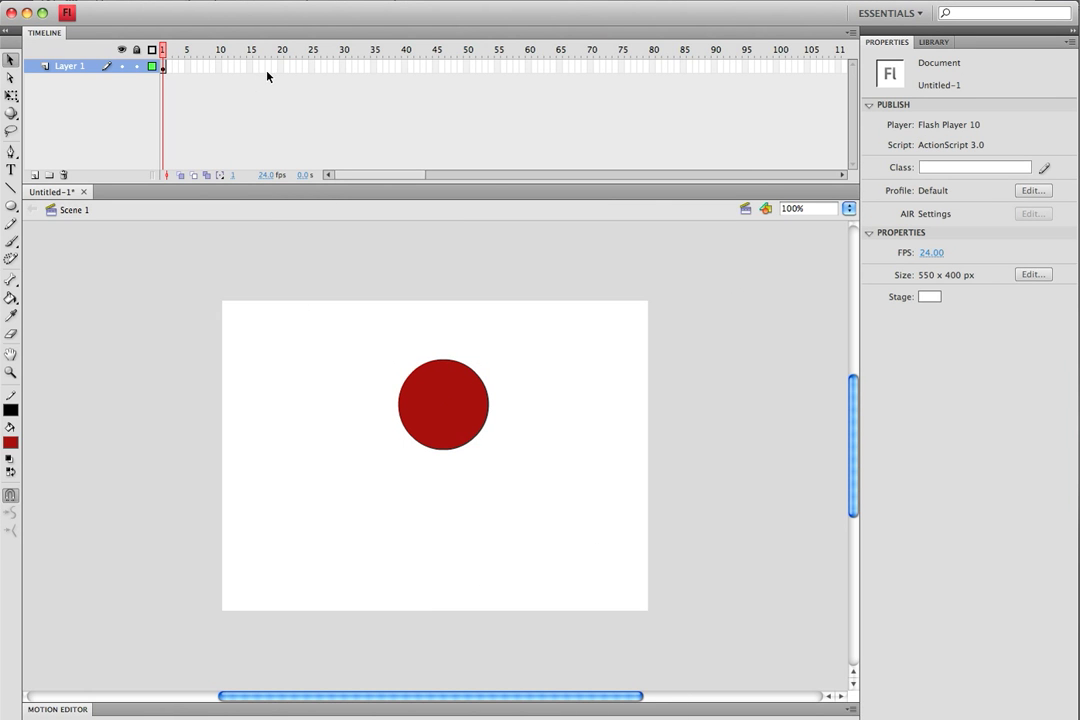
pyautogui.doubleClick(75, 70)
pyautogui.write('Ba')
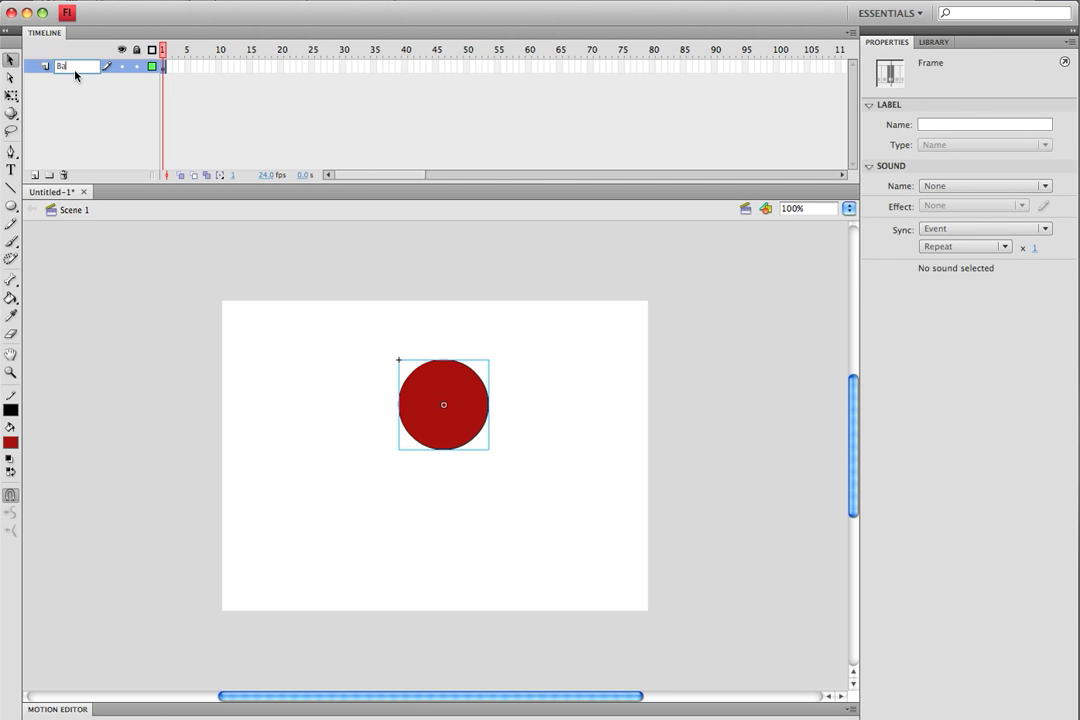
pyautogui.write('ll')
pyautogui.press('Return')
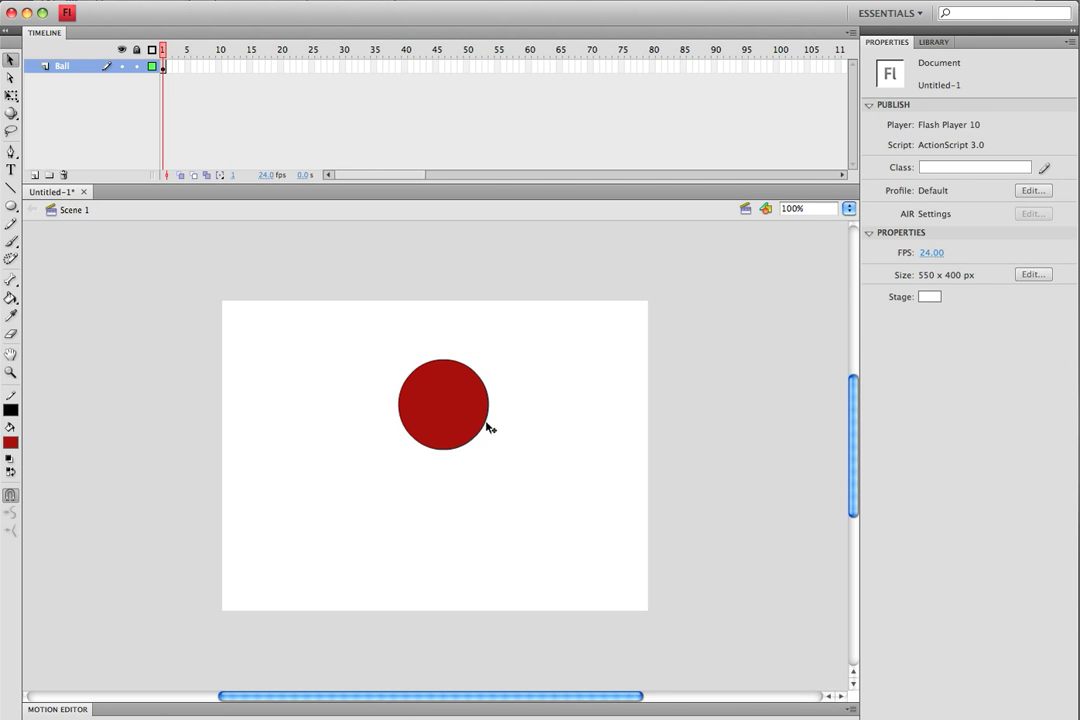
# - Raise the ball on frame 1, then add a frame-20 keyframe with the ball lowered
pyautogui.click(476, 416)
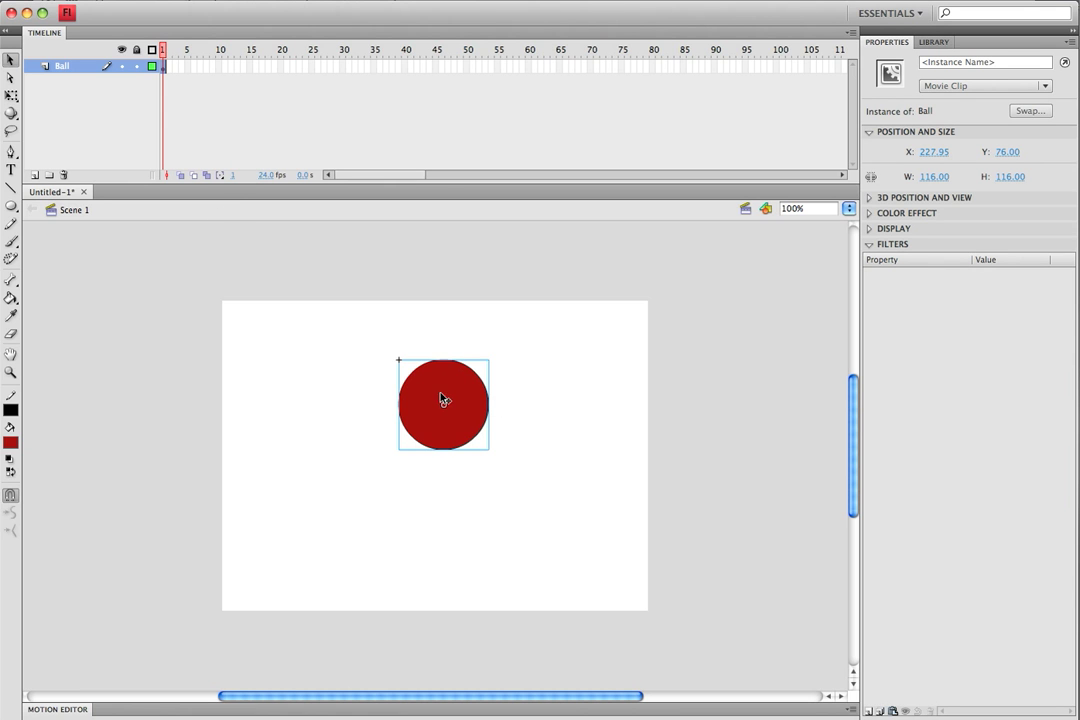
pyautogui.moveTo(443, 400); pyautogui.dragTo(443, 370)
pyautogui.rightClick(284, 66)
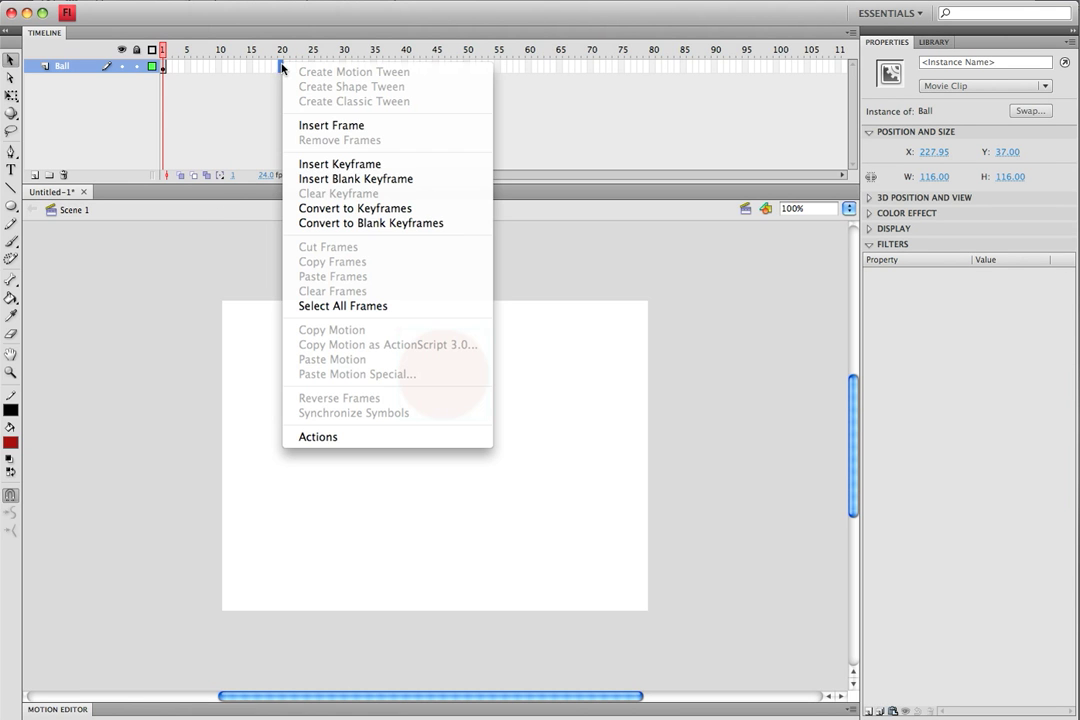
pyautogui.click(310, 164)
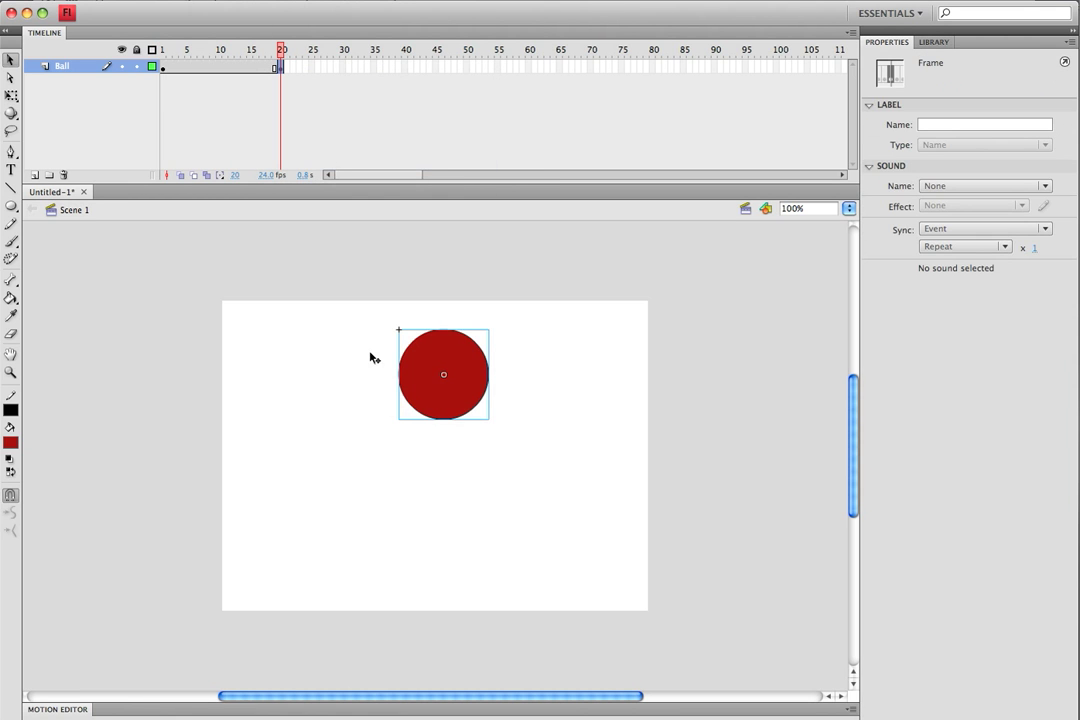
pyautogui.moveTo(453, 405); pyautogui.dragTo(455, 542)
# - Create a classic tween across frames 1–20 and preview the ball's fall
pyautogui.rightClick(224, 66)
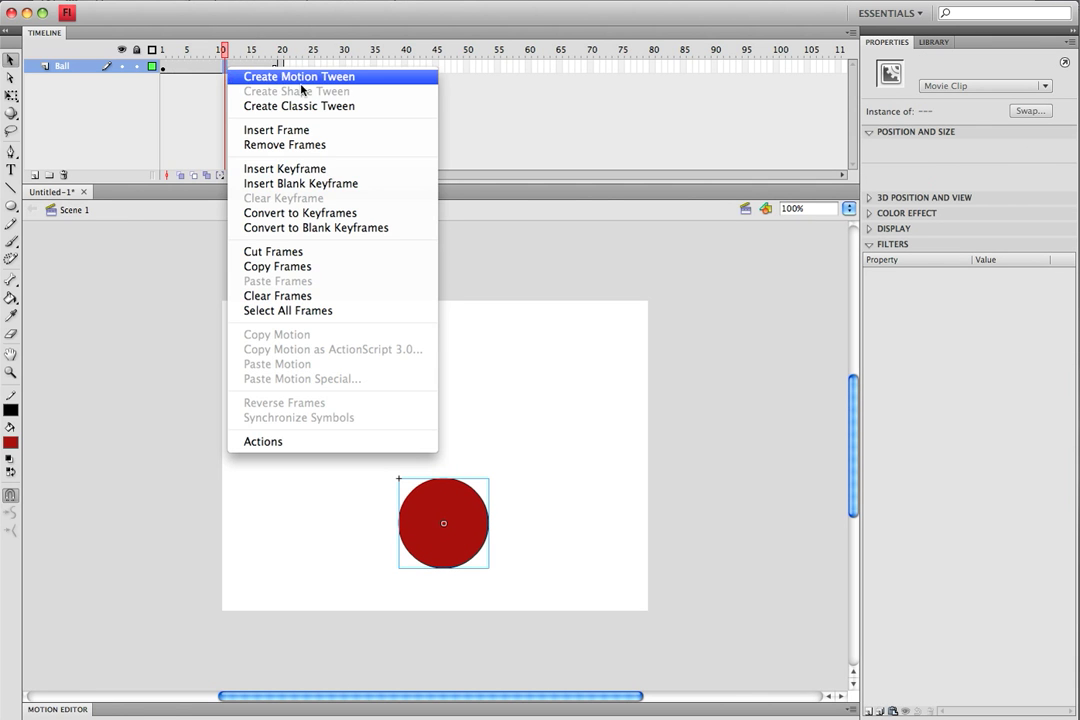
pyautogui.click(248, 103)
pyautogui.moveTo(224, 48); pyautogui.dragTo(137, 78)
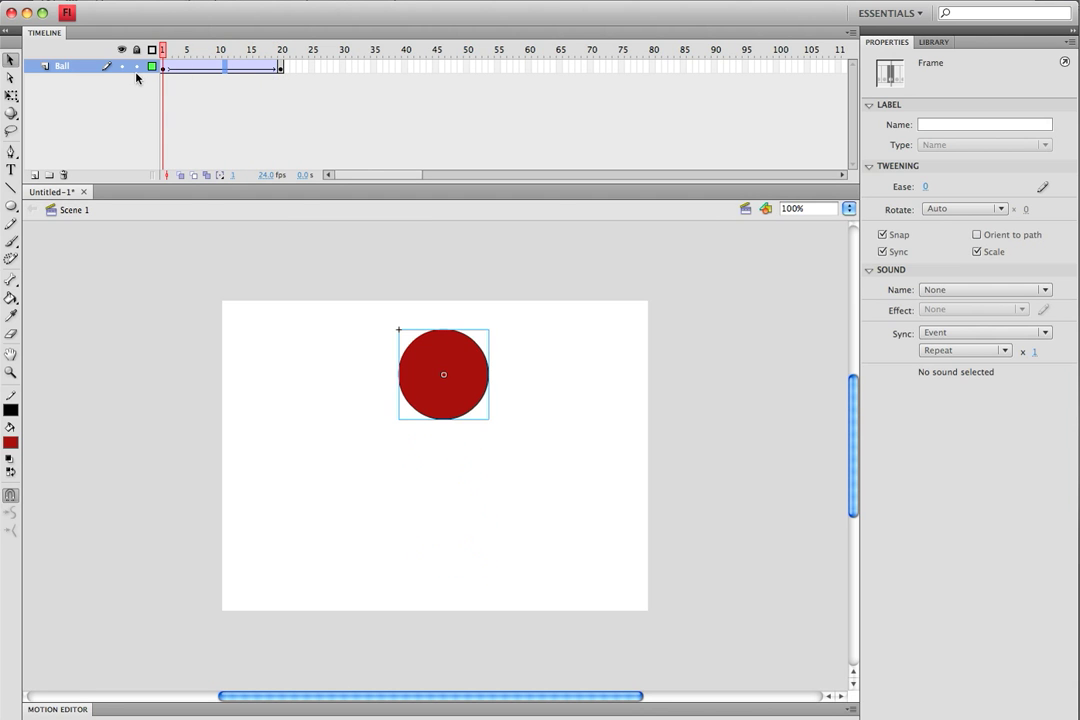
# - Add a new layer above Ball and name it 'Shadow'
pyautogui.click(260, 371)
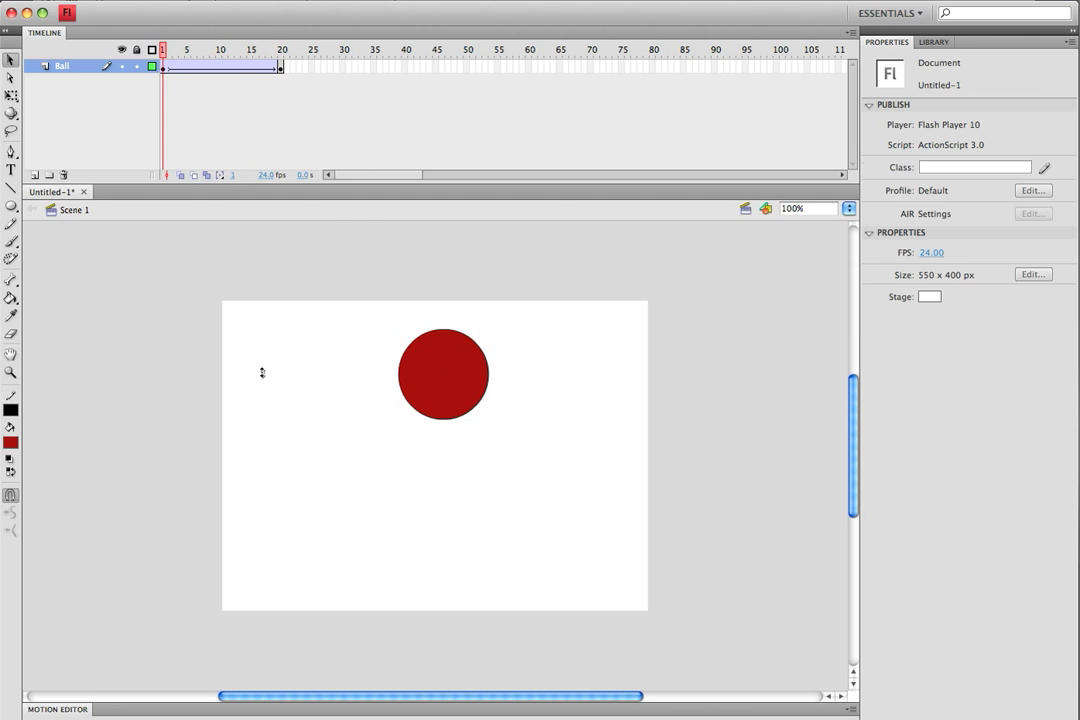
pyautogui.click(34, 175)
pyautogui.click(67, 68)
pyautogui.doubleClick(68, 68)
pyautogui.write('Shadow')
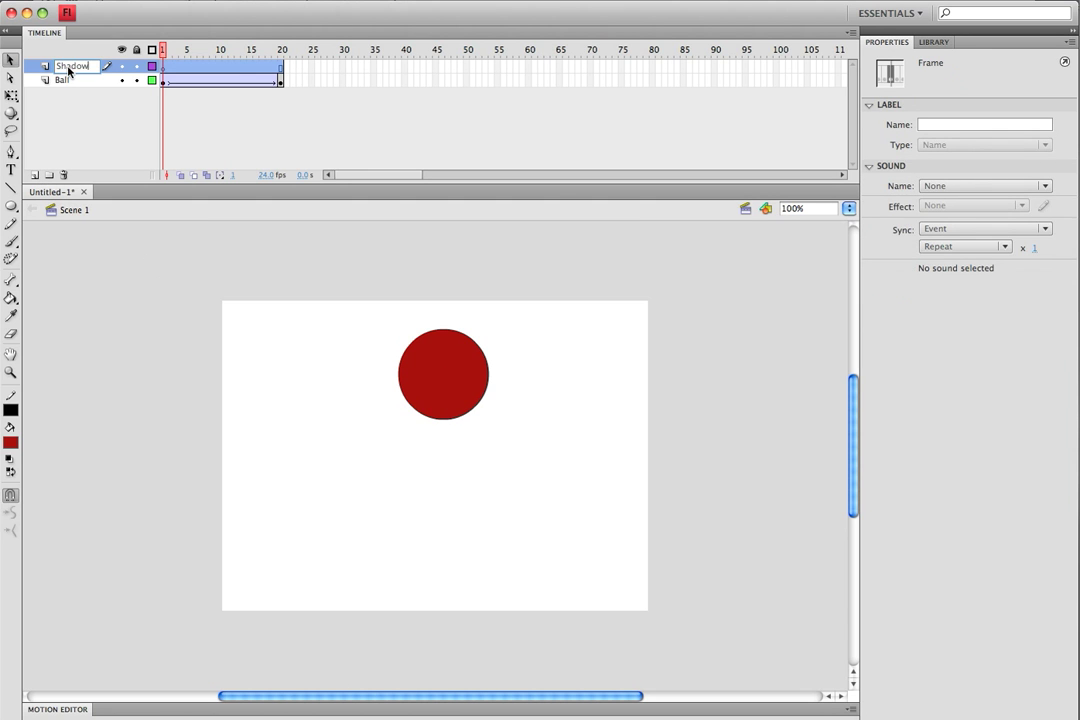
pyautogui.press('Return')
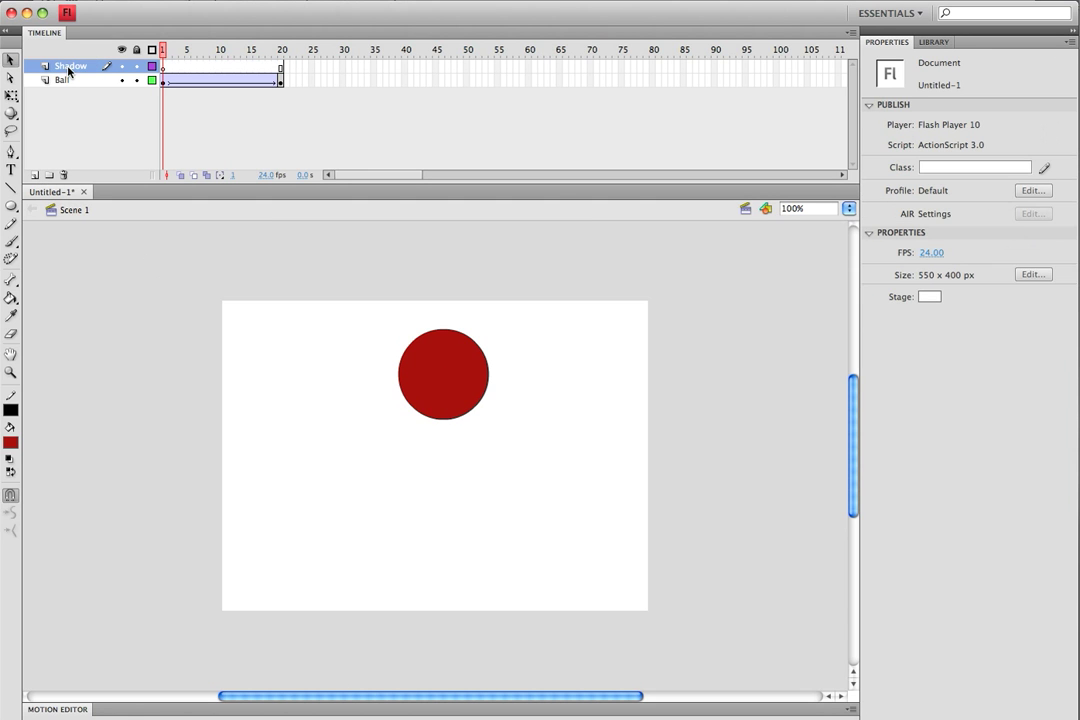
# - Draw a flat black oval with no stroke below the ball
pyautogui.click(11, 206)
pyautogui.click(15, 441)
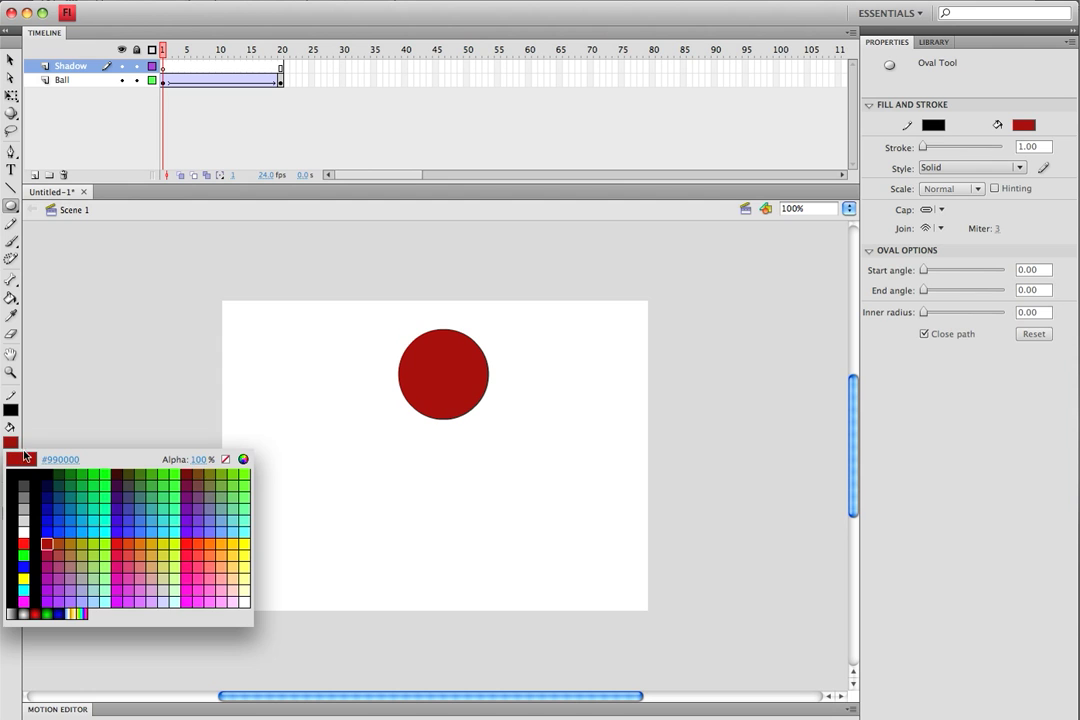
pyautogui.click(12, 474)
pyautogui.click(11, 412)
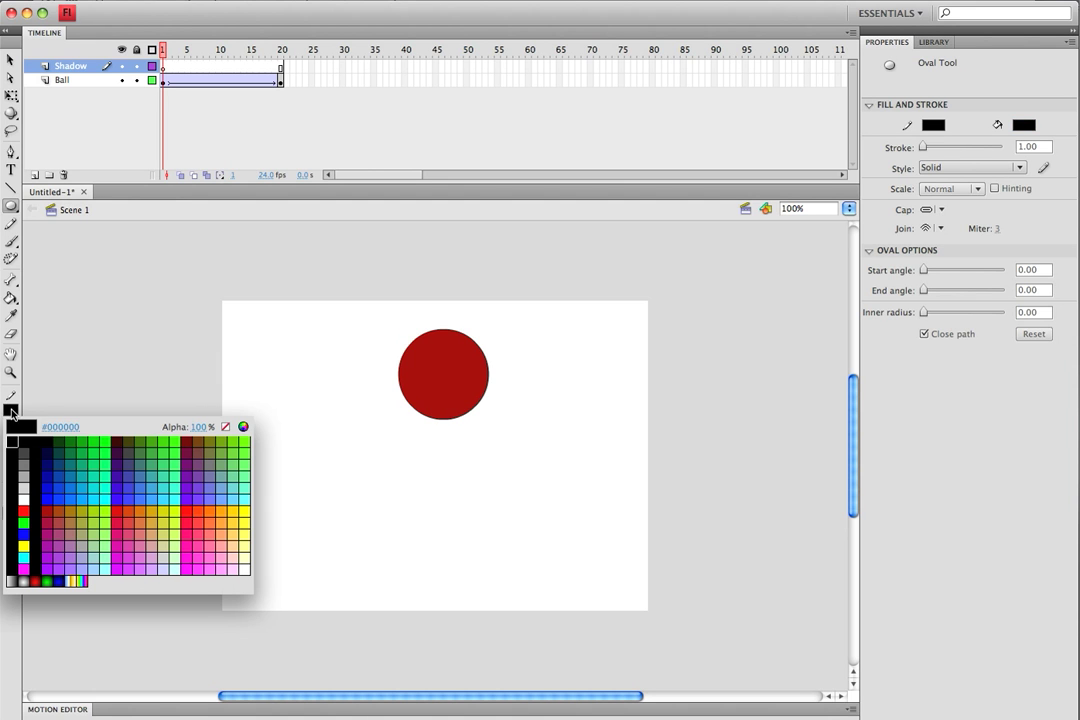
pyautogui.click(227, 436)
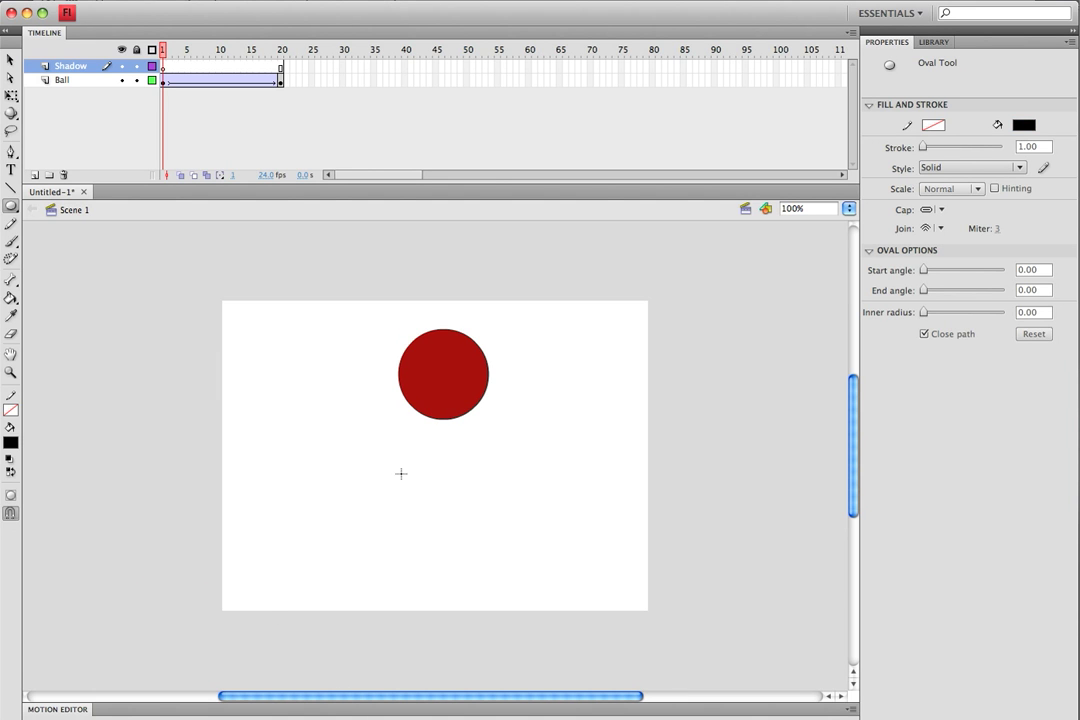
pyautogui.moveTo(399, 467); pyautogui.dragTo(459, 567)
# - At frame 20, lock the Ball layer and move the shadow oval just beneath the ball
pyautogui.click(10, 60)
pyautogui.click(459, 499)
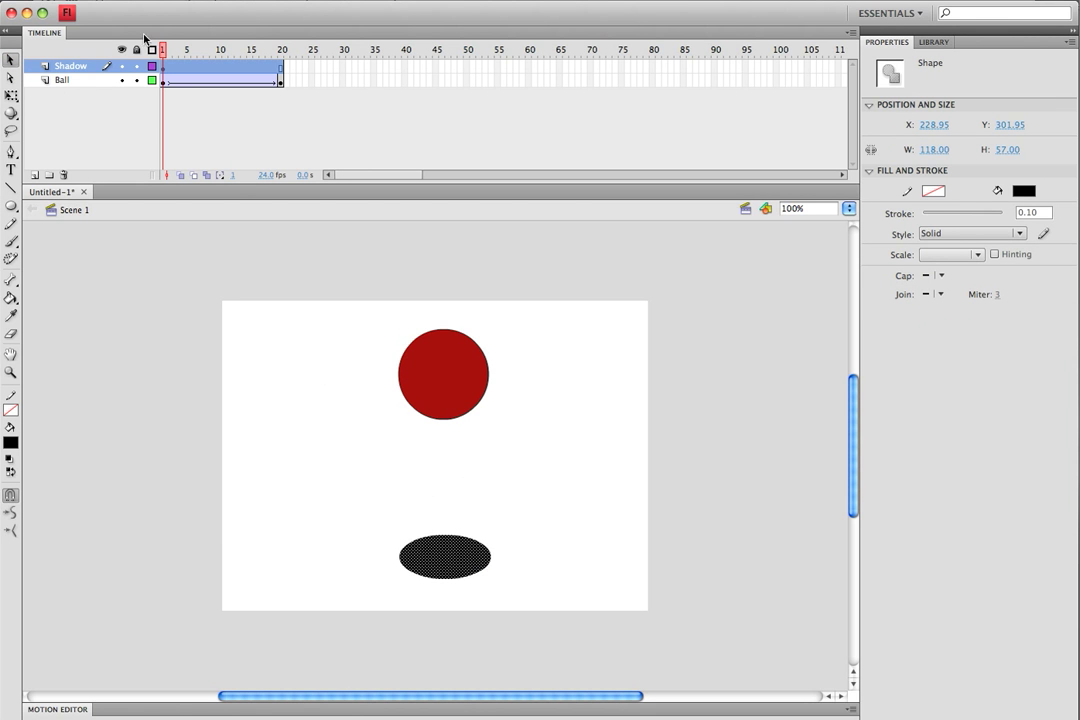
pyautogui.moveTo(176, 60); pyautogui.dragTo(283, 62)
pyautogui.click(316, 393)
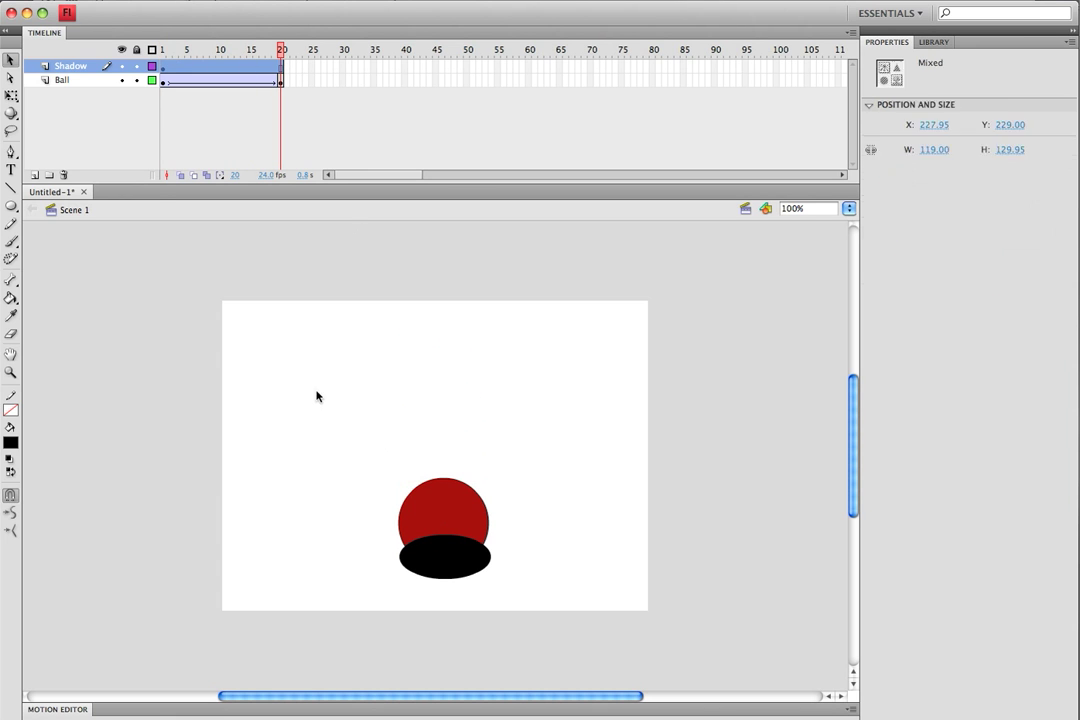
pyautogui.click(137, 80)
pyautogui.click(458, 553)
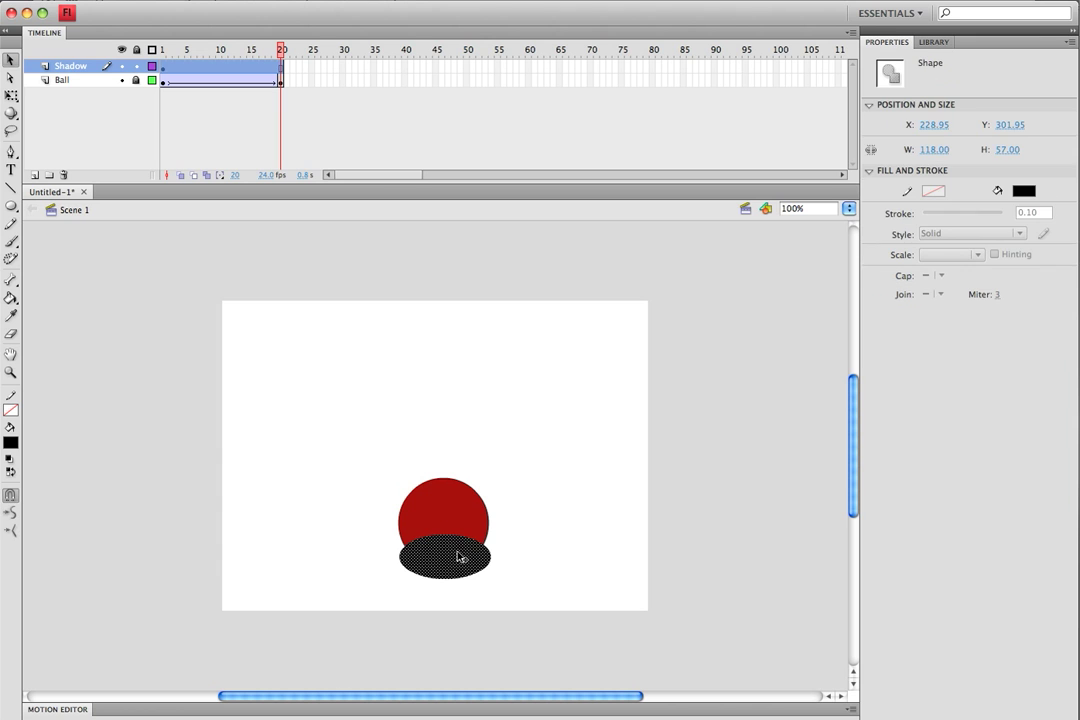
pyautogui.press('Down')
pyautogui.press('Down')
pyautogui.press('Down')
pyautogui.press('Down')
pyautogui.press('Down')
pyautogui.press('Down')
pyautogui.press('Down')
pyautogui.press('Down')
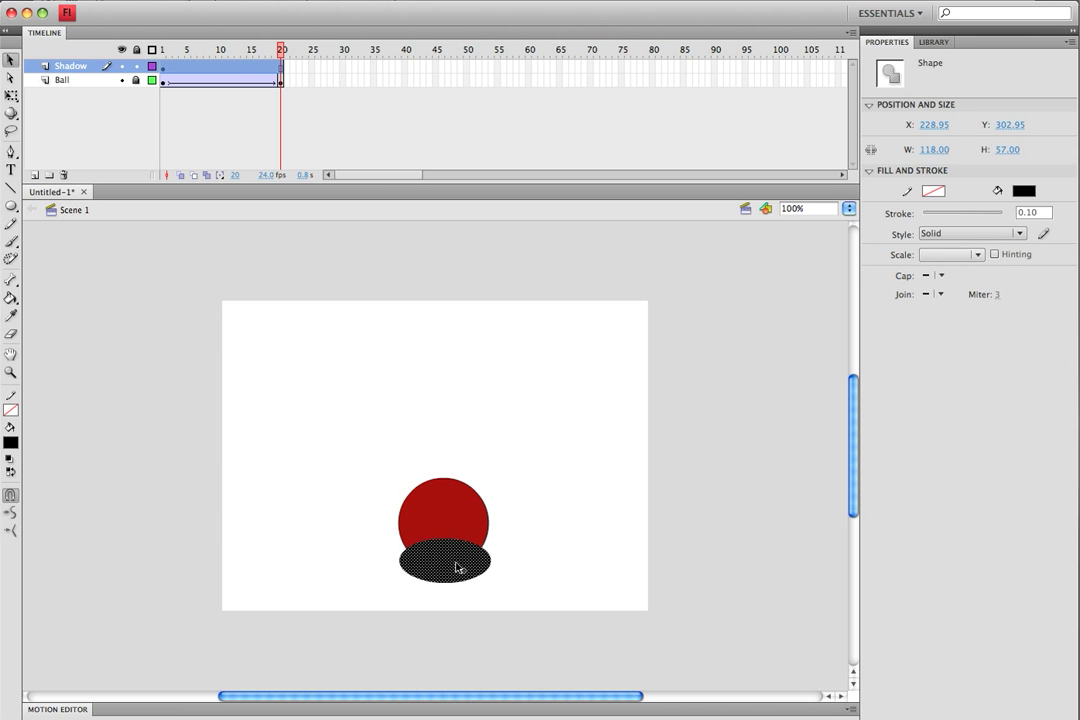
pyautogui.moveTo(456, 567); pyautogui.dragTo(458, 581)
pyautogui.click(179, 134)
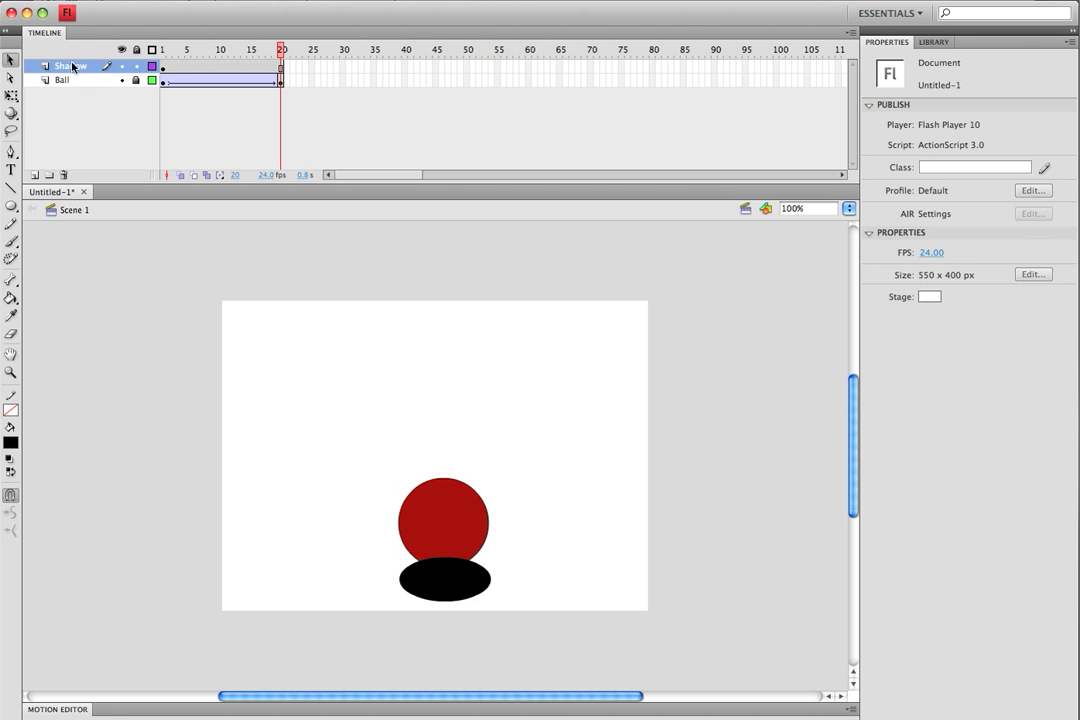
# - Move the Shadow layer below the Ball layer and select the shadow oval
pyautogui.moveTo(72, 66); pyautogui.dragTo(66, 84)
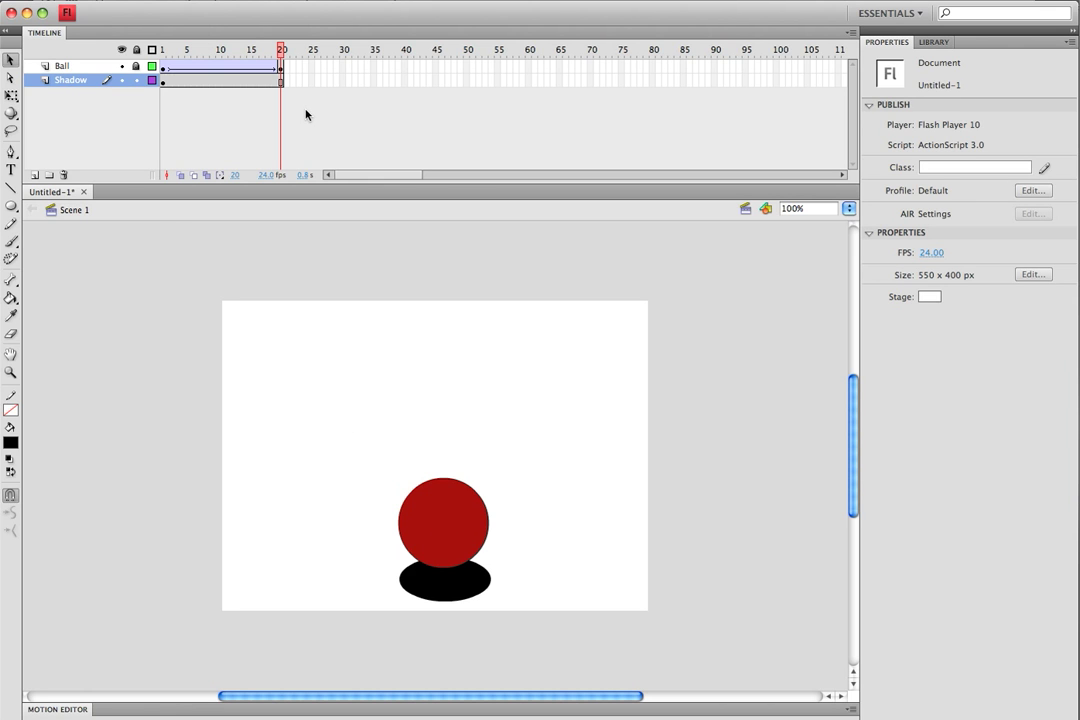
pyautogui.click(56, 86)
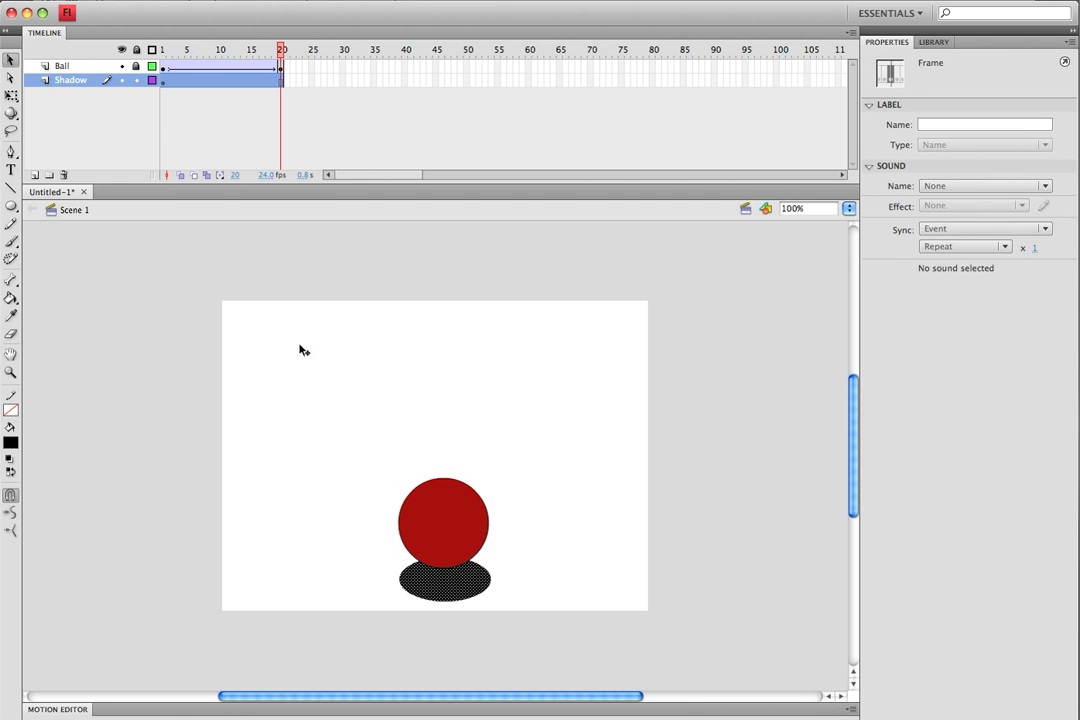
pyautogui.rightClick(466, 581)
pyautogui.scroll(-3, 571, 640)
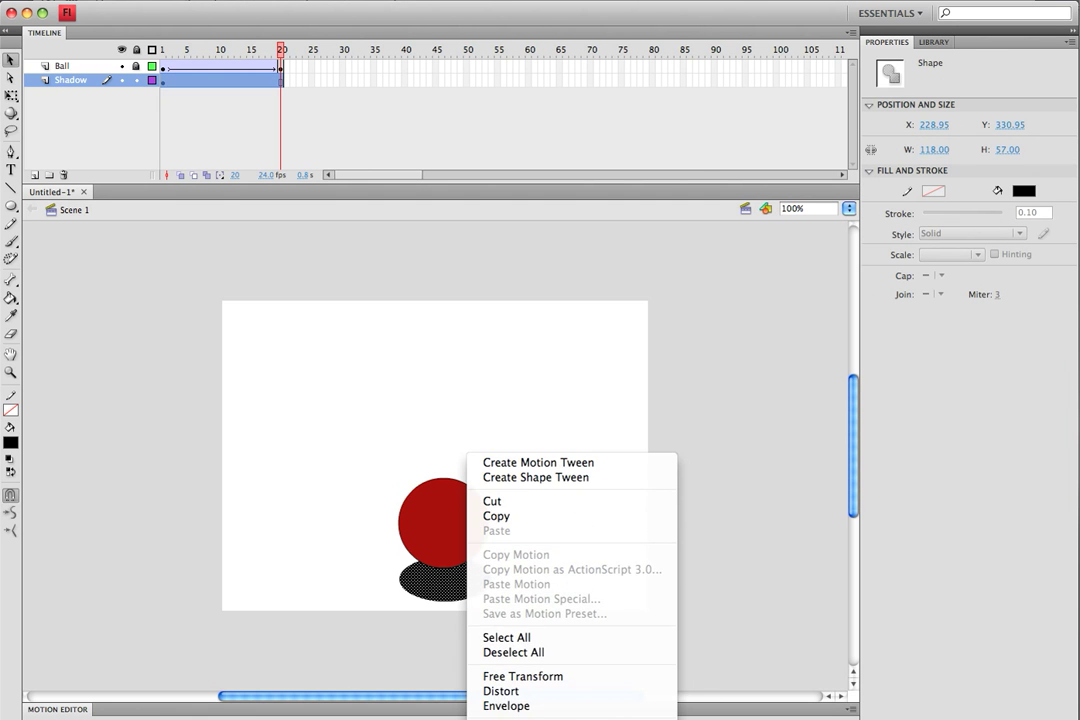
# - Convert the oval to a movie clip symbol named 'Shadow' (F8) and nudge it left
pyautogui.press('F8')
pyautogui.write('Shadow')
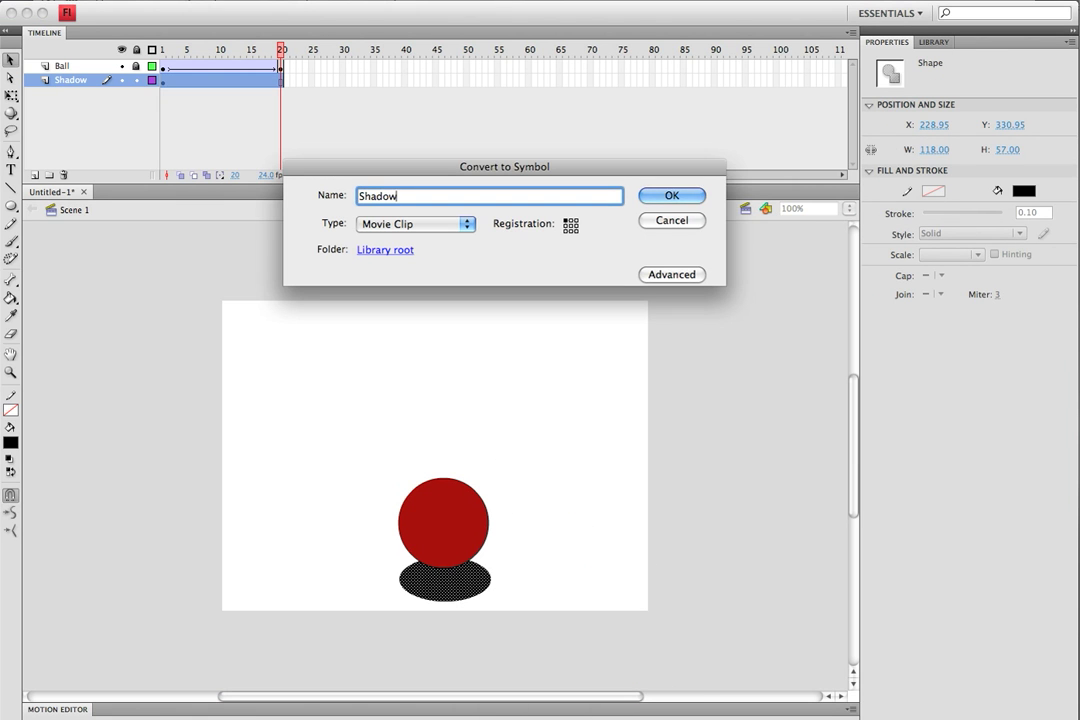
pyautogui.press('Return')
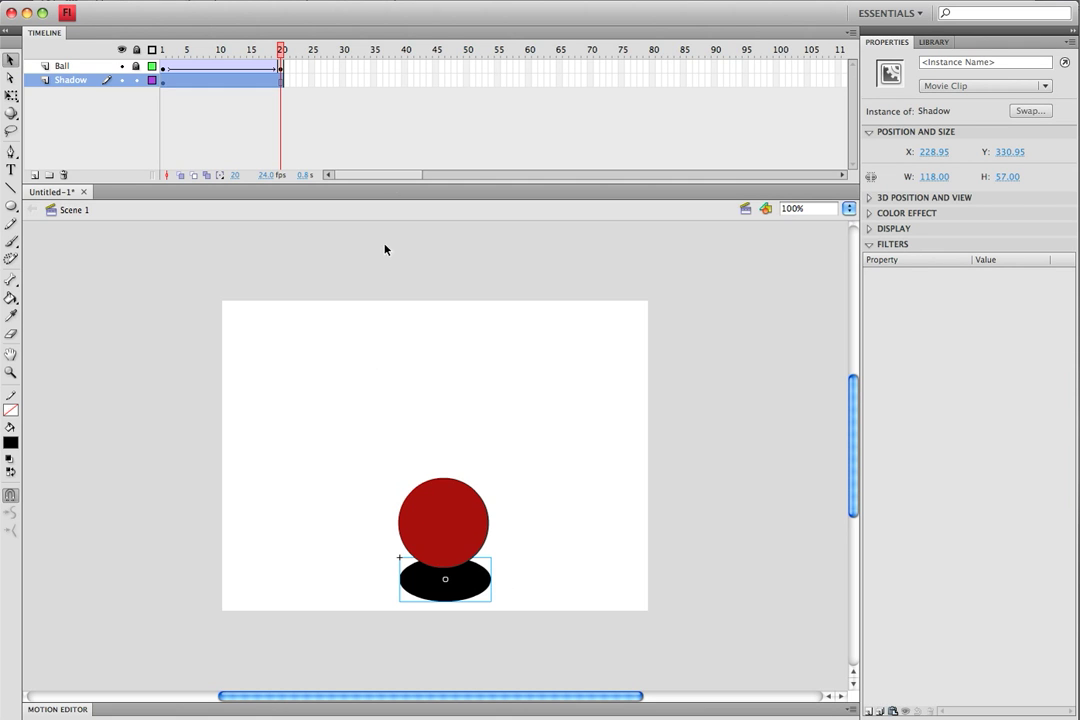
pyautogui.press('Left')
pyautogui.press('Left')
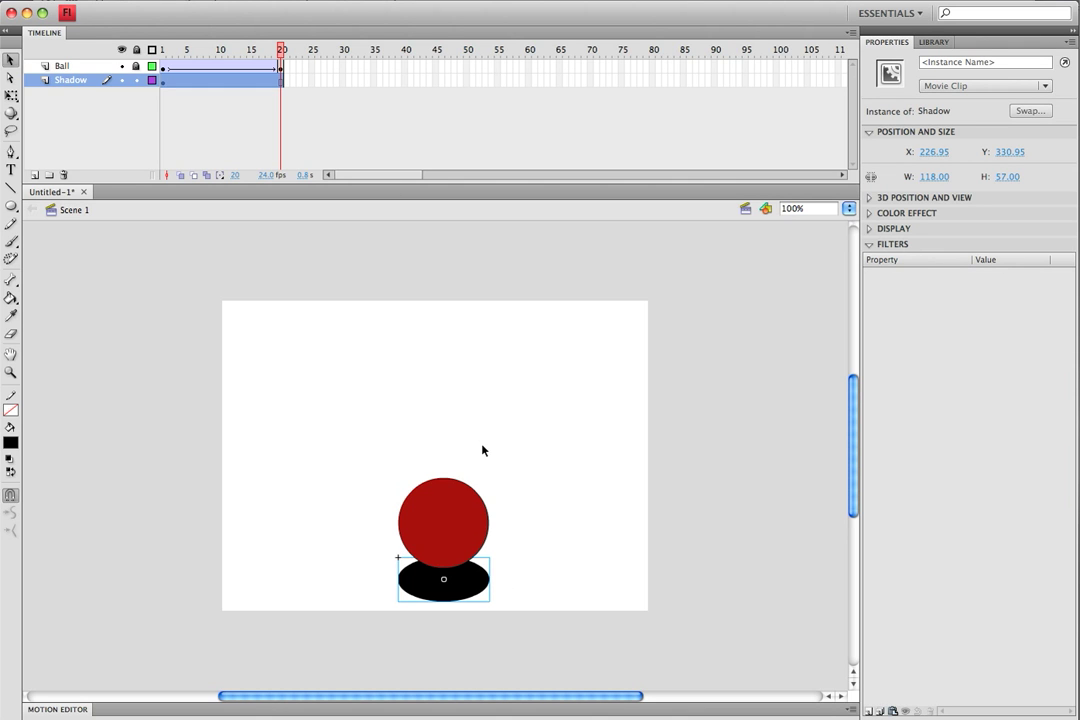
# - At frame 1, scale the shadow up to 164 × 89 px and recentre it under the ball
pyautogui.click(573, 425)
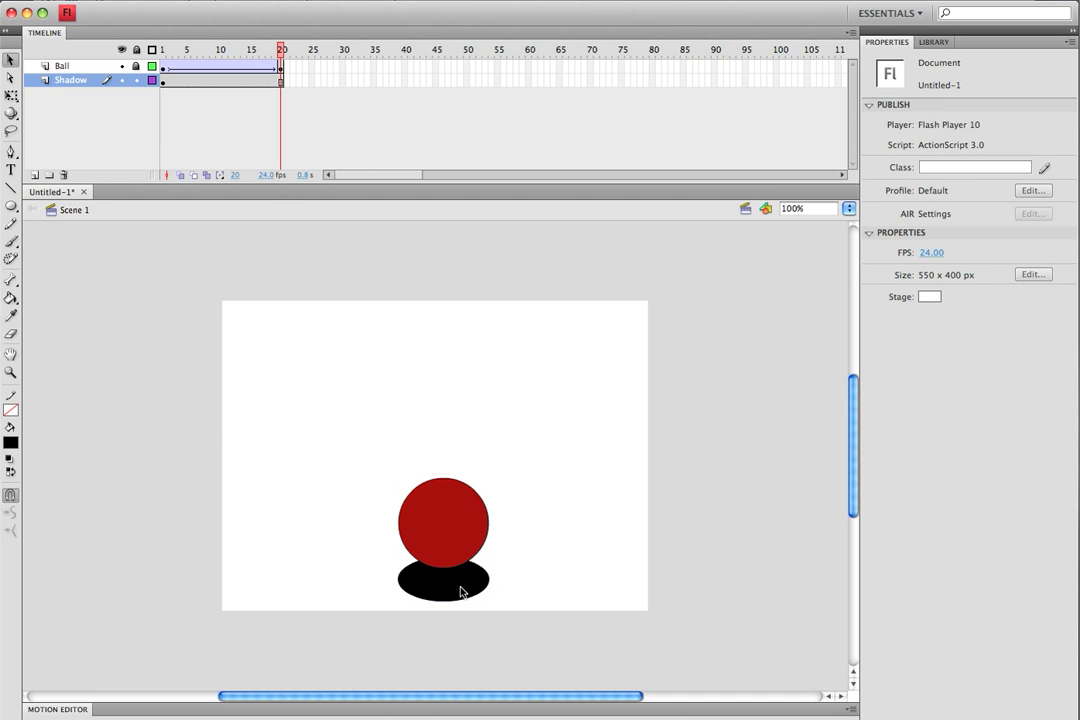
pyautogui.moveTo(239, 48); pyautogui.dragTo(113, 52)
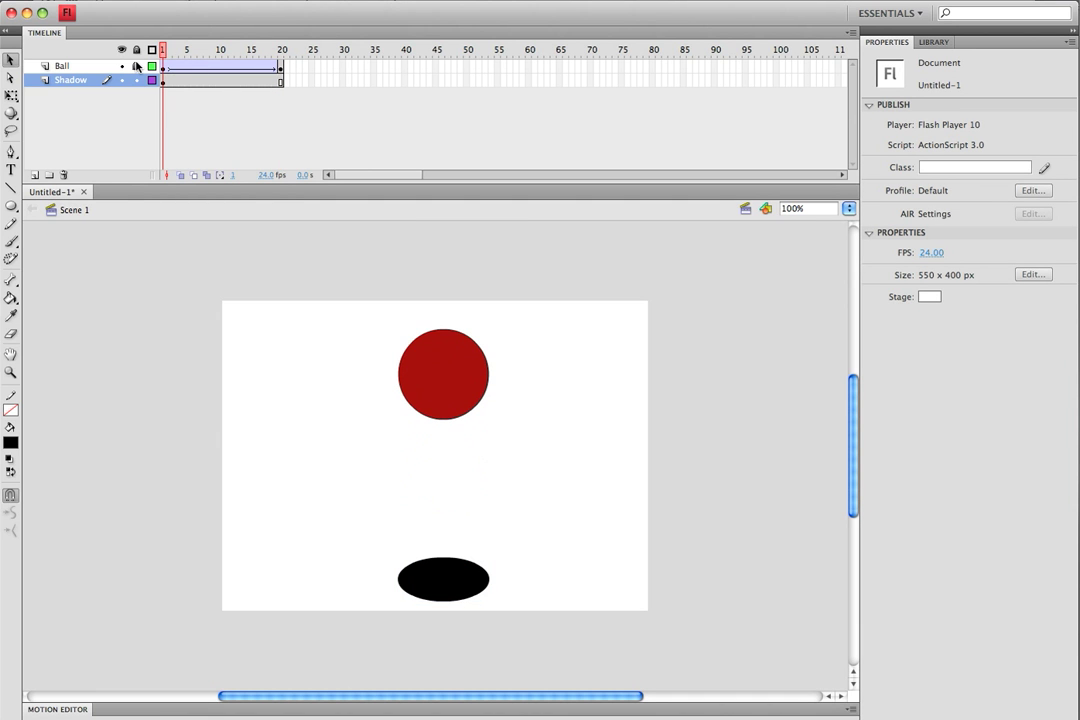
pyautogui.click(163, 81)
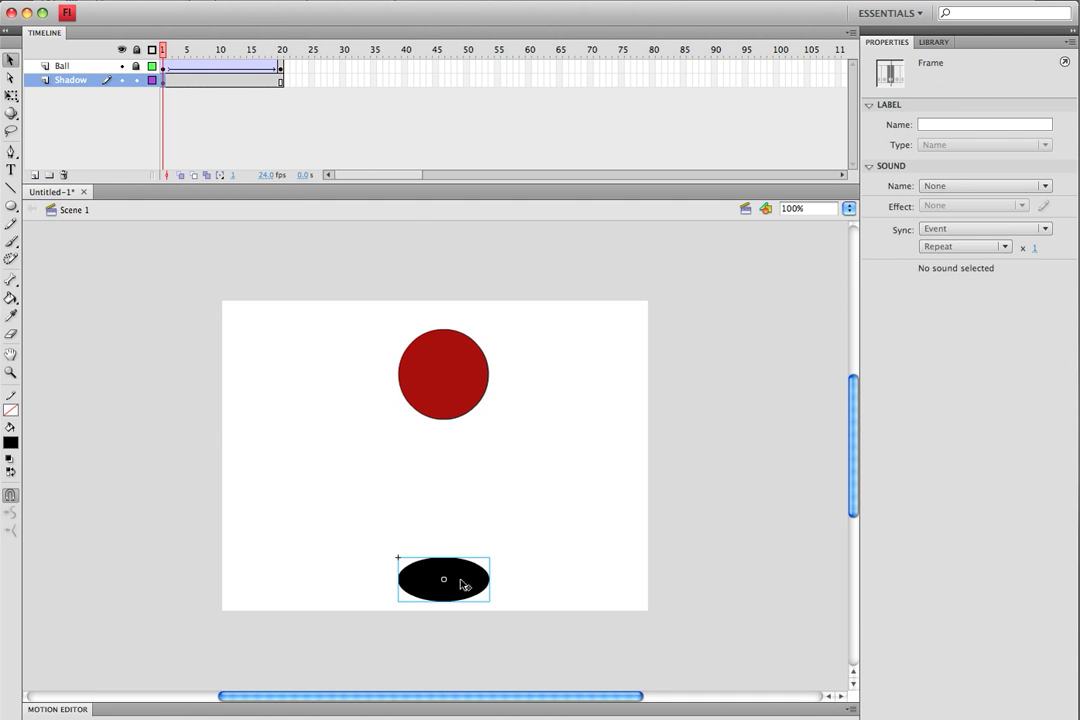
pyautogui.moveTo(460, 578)
pyautogui.mouseDown()
pyautogui.moveTo(470, 428)
pyautogui.moveTo(472, 583)
pyautogui.moveTo(463, 586)
pyautogui.mouseUp()
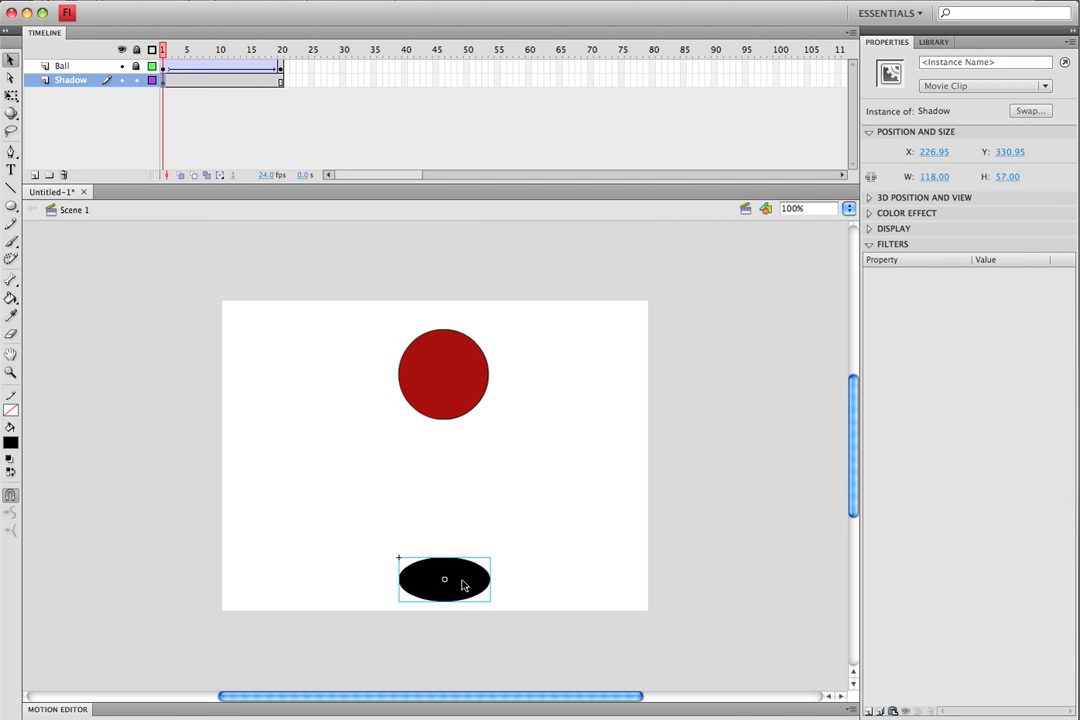
pyautogui.click(11, 95)
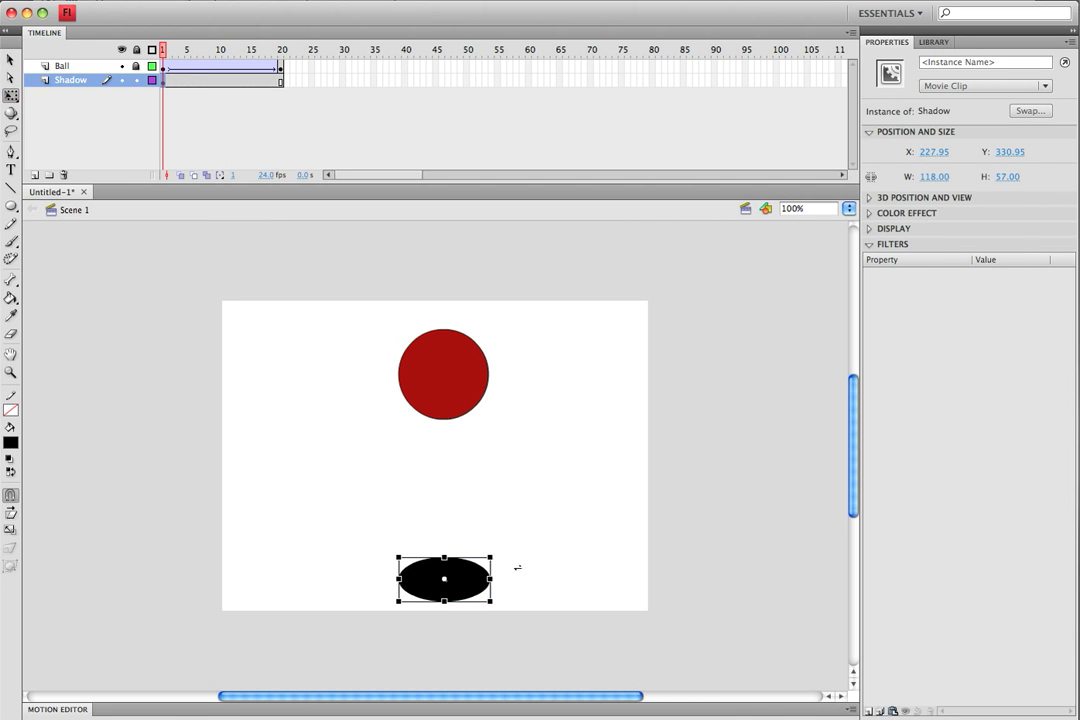
pyautogui.moveTo(393, 554); pyautogui.dragTo(382, 540)
pyautogui.press('Right')
pyautogui.press('Right')
pyautogui.press('Right')
pyautogui.press('Right')
pyautogui.press('Right')
pyautogui.press('Right')
pyautogui.press('Right')
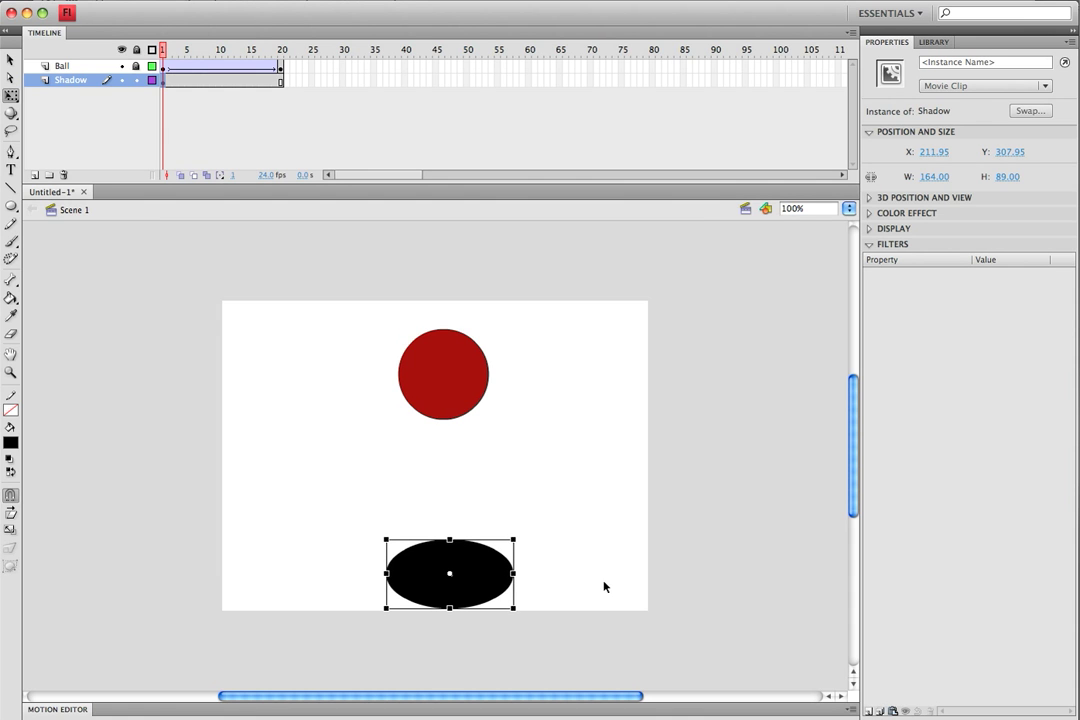
pyautogui.click(601, 585)
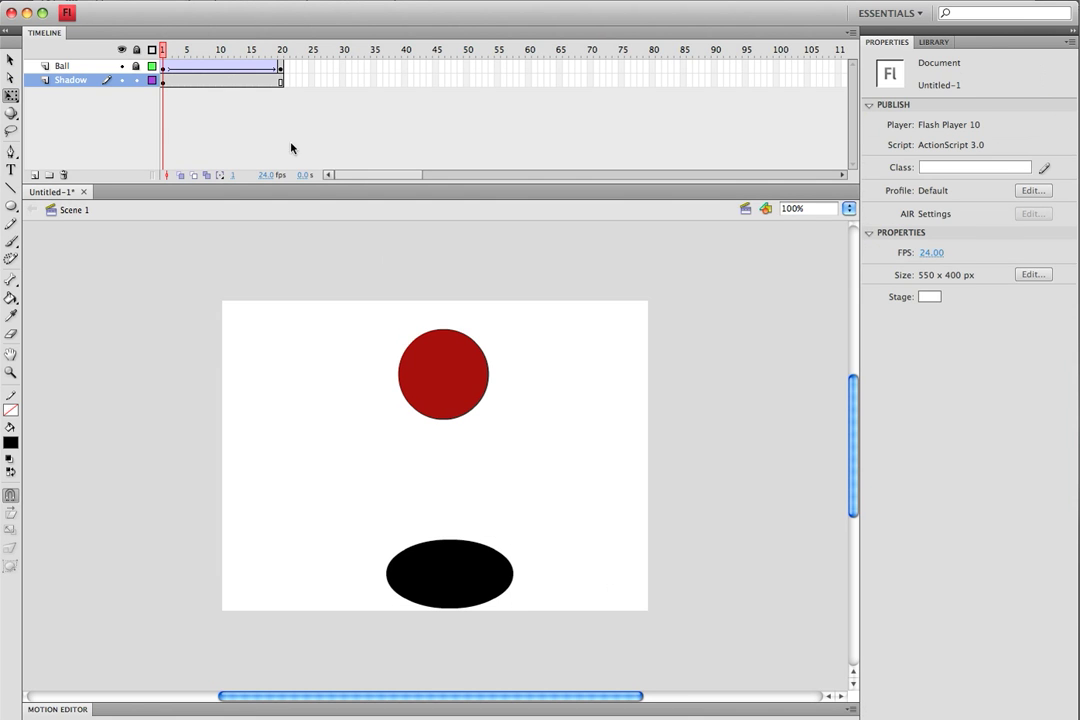
# - Scrub the timeline to preview the bounce, then reselect the shadow instance
pyautogui.moveTo(166, 50); pyautogui.dragTo(282, 80)
pyautogui.click(476, 583)
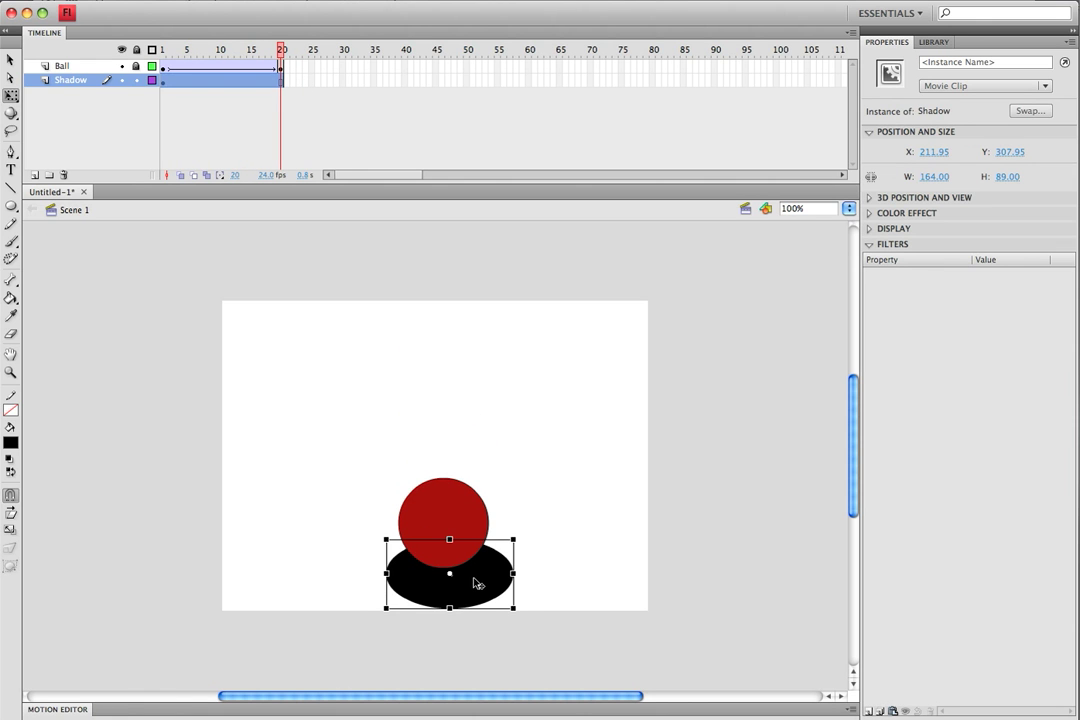
pyautogui.click(555, 554)
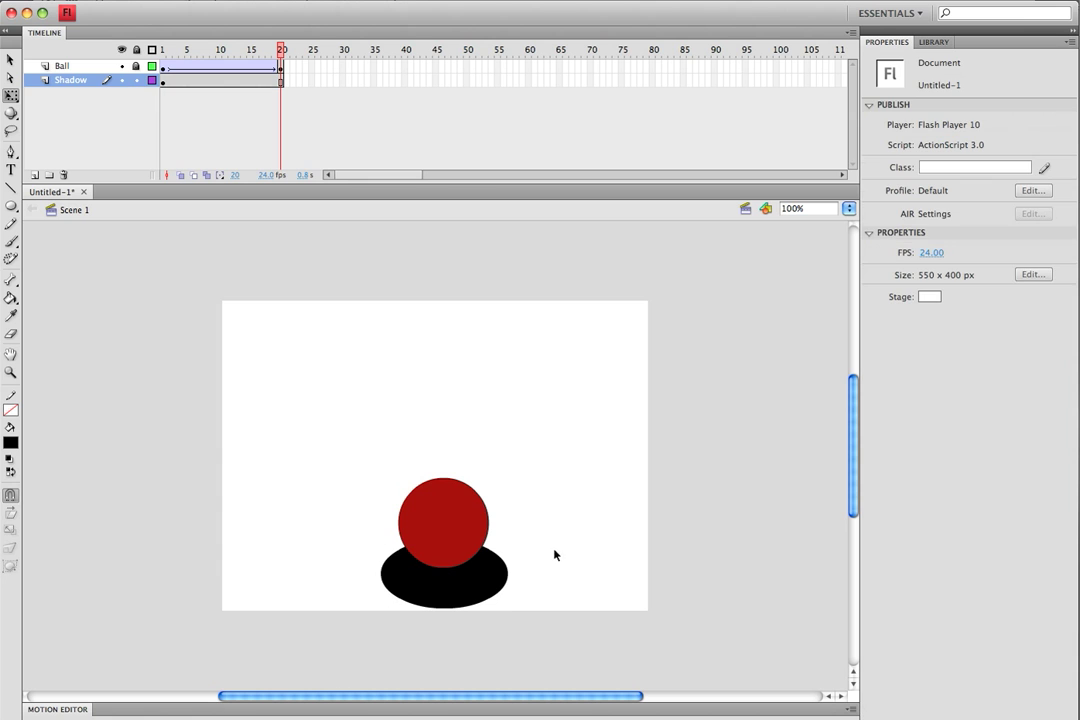
pyautogui.click(498, 577)
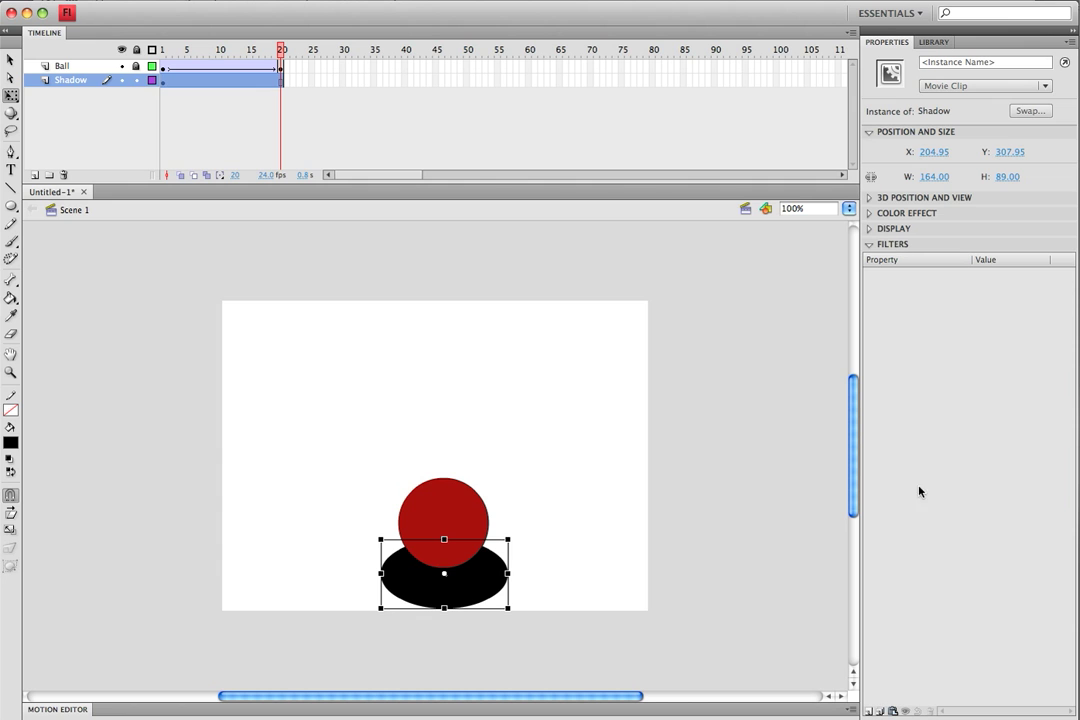
pyautogui.click(868, 711)
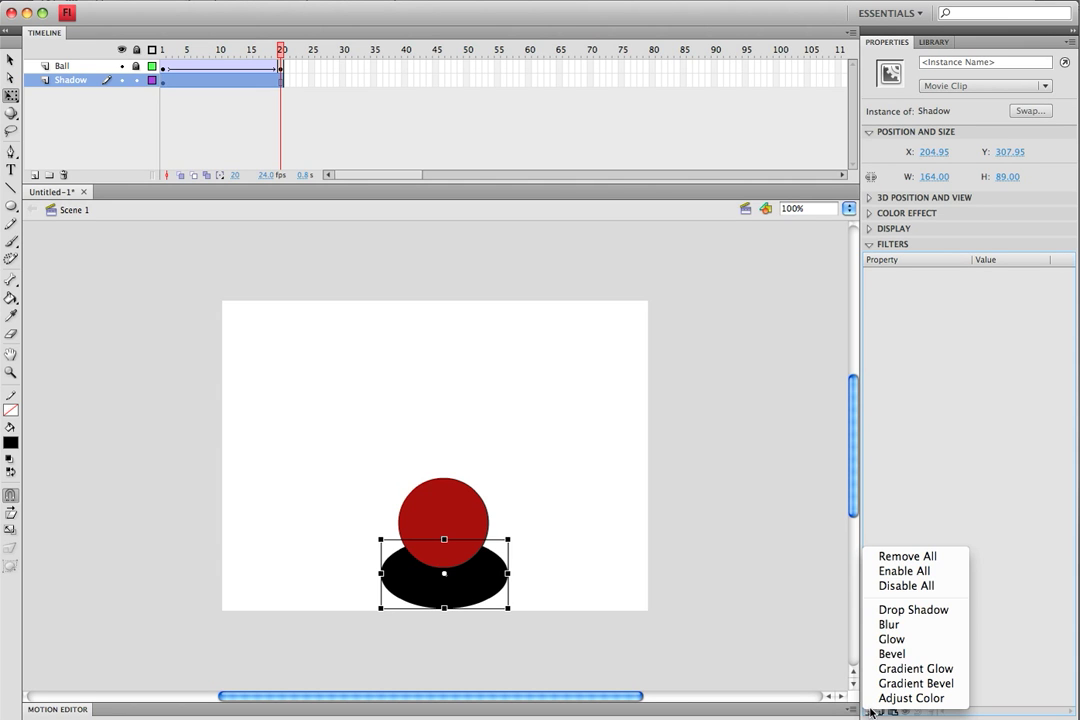
# - Add a Blur filter to the shadow with 9 px Blur X/Y and High quality
pyautogui.click(910, 625)
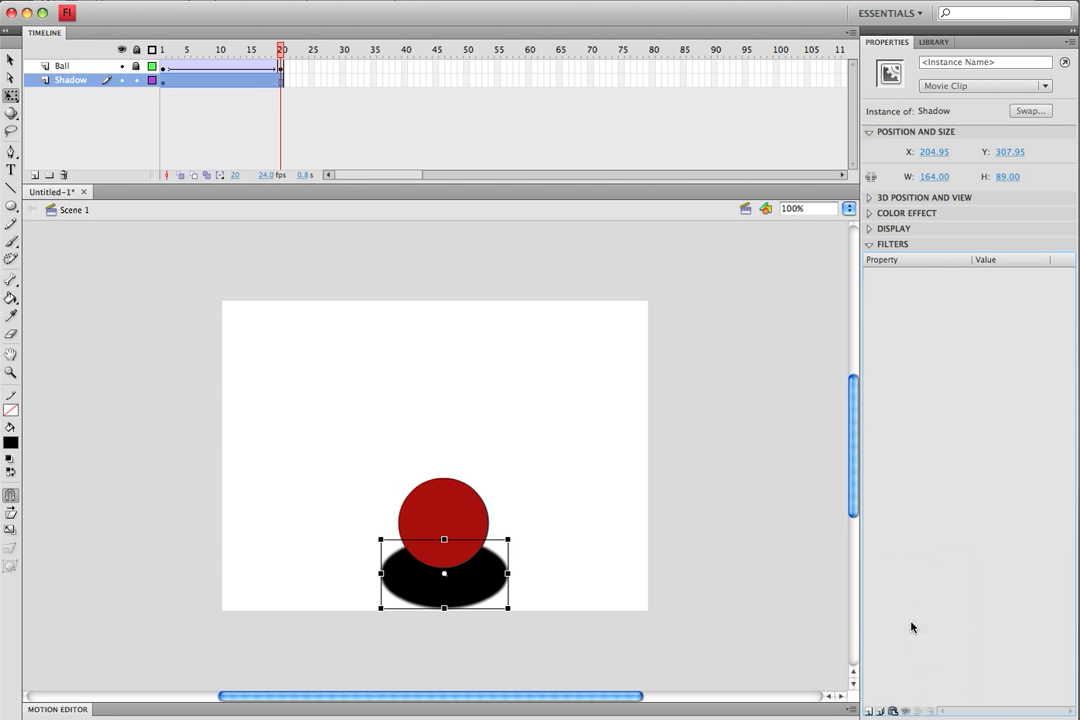
pyautogui.click(980, 289)
pyautogui.moveTo(983, 289); pyautogui.dragTo(979, 288)
pyautogui.click(1036, 318)
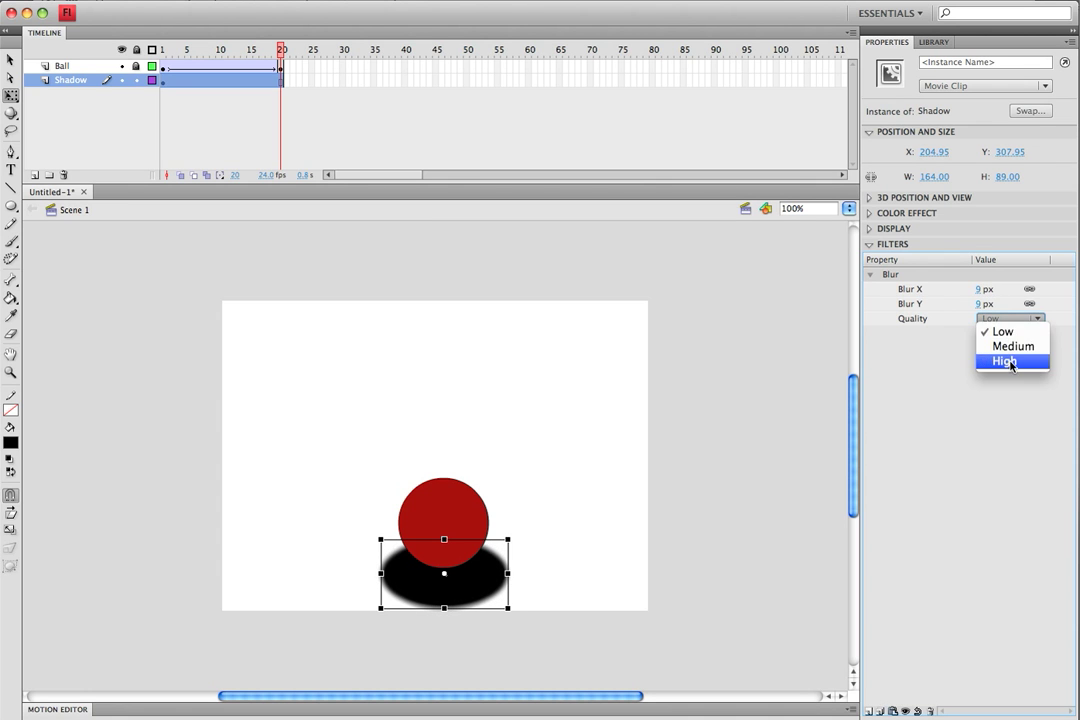
pyautogui.click(1005, 362)
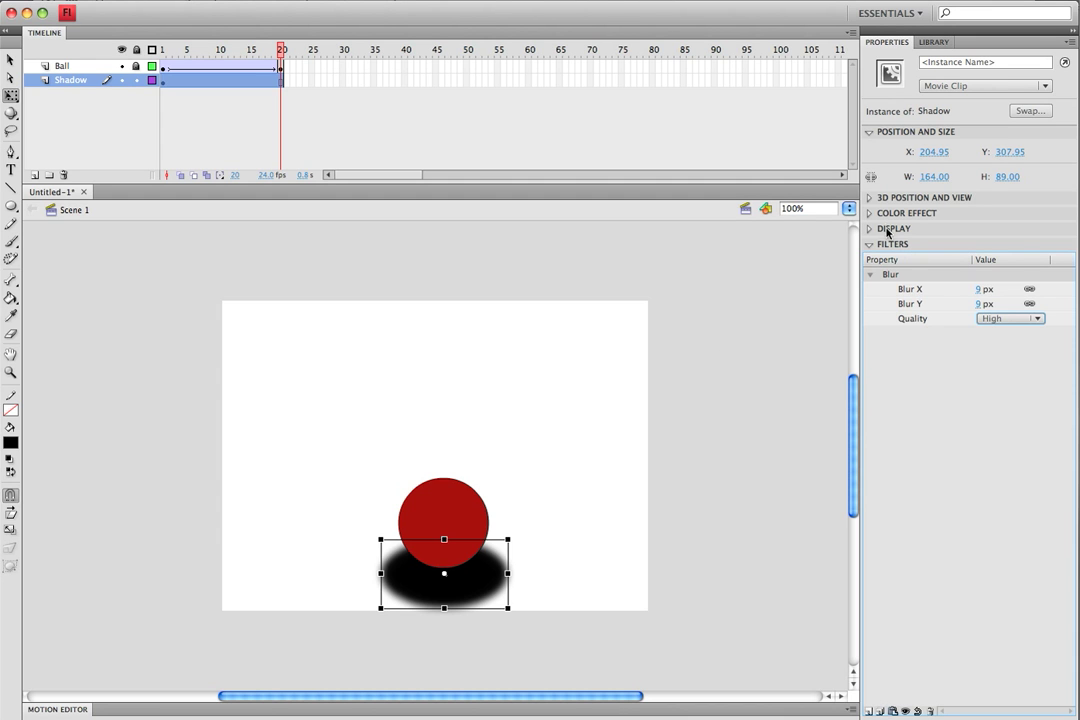
pyautogui.click(885, 212)
# - Set the shadow's Color Effect style to Alpha at 65%, then scrub to preview
pyautogui.click(955, 232)
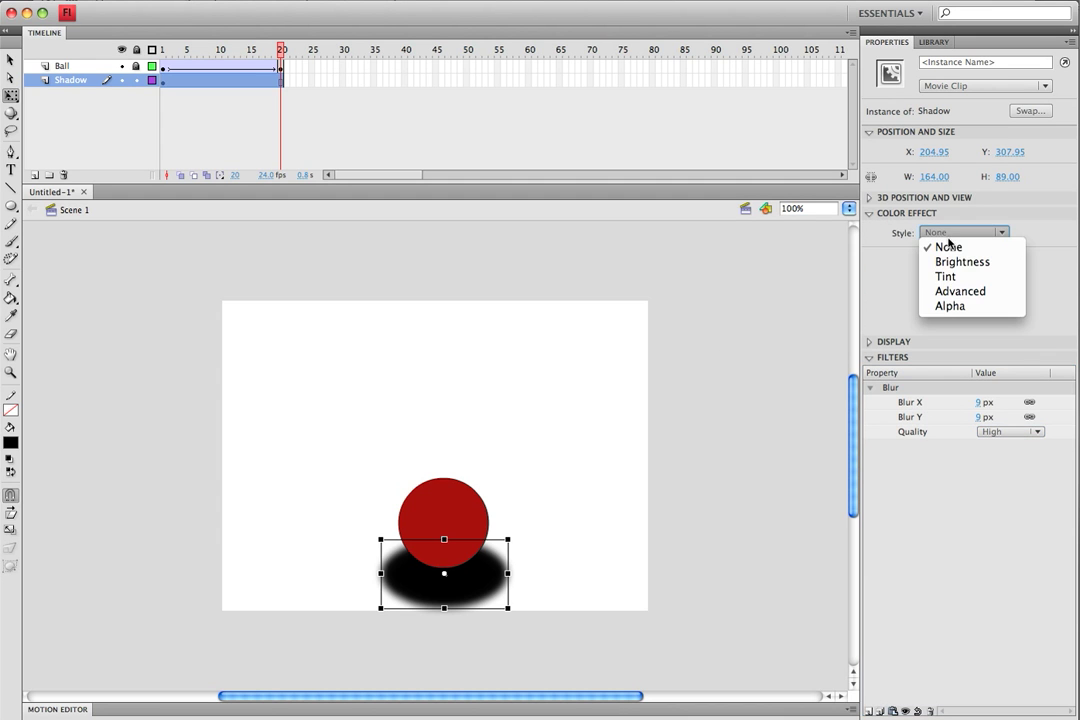
pyautogui.click(962, 307)
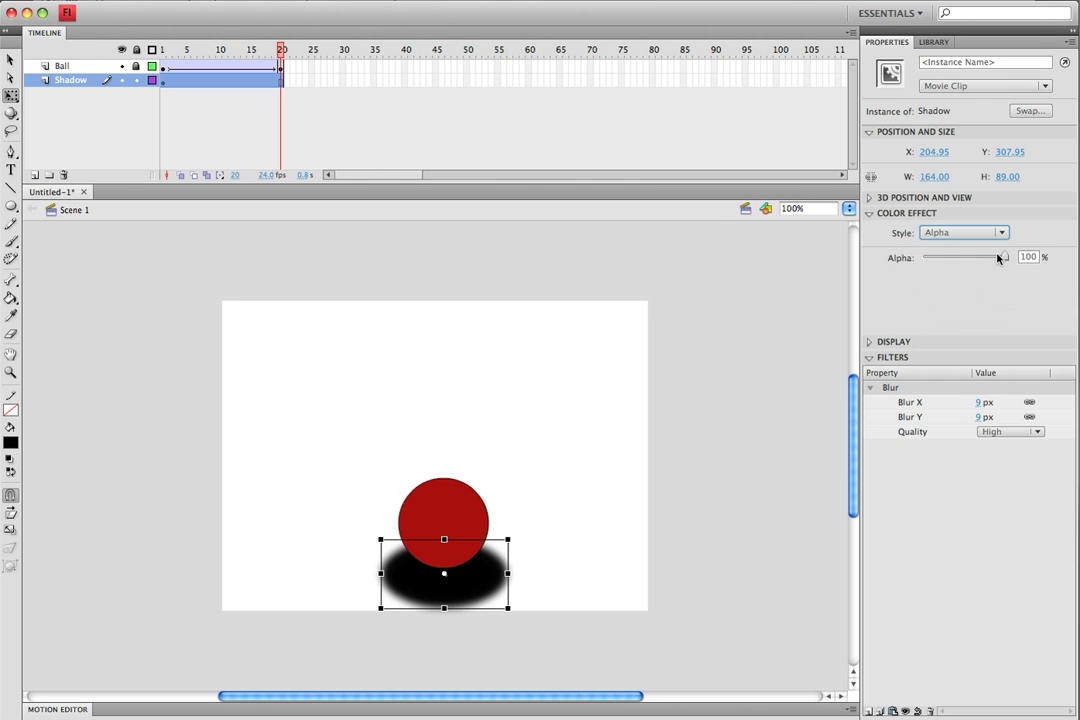
pyautogui.moveTo(997, 258); pyautogui.dragTo(974, 266)
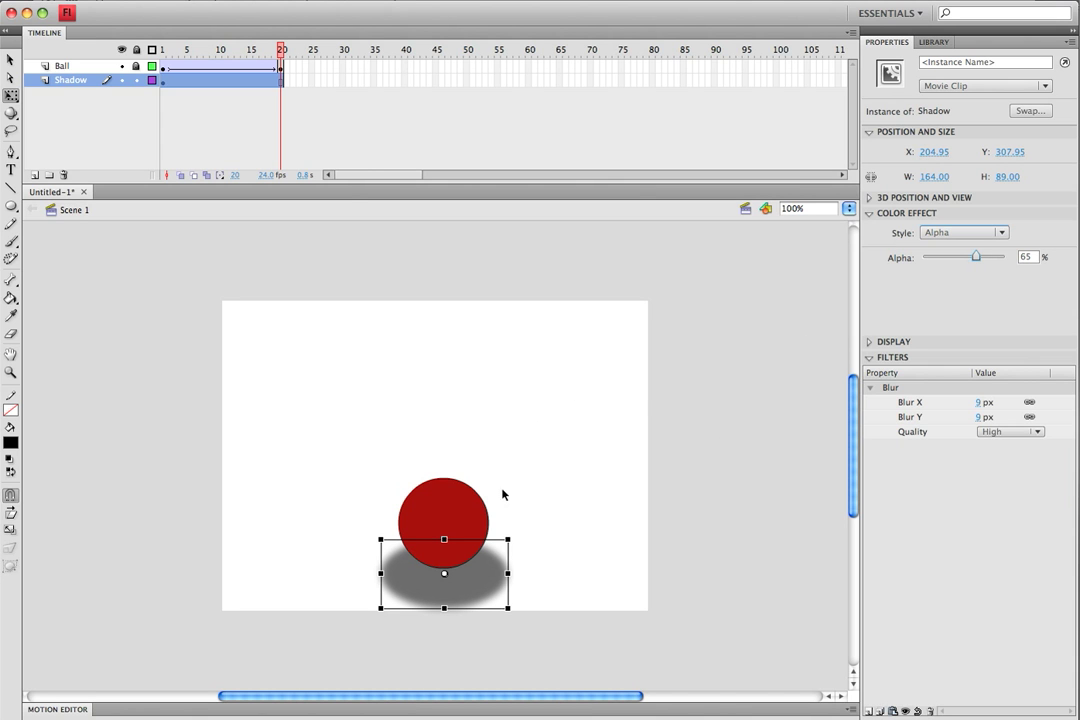
pyautogui.moveTo(283, 62)
pyautogui.mouseDown()
pyautogui.moveTo(155, 72)
pyautogui.moveTo(294, 84)
pyautogui.moveTo(175, 80)
pyautogui.moveTo(328, 106)
pyautogui.moveTo(159, 92)
pyautogui.moveTo(323, 100)
pyautogui.moveTo(145, 101)
pyautogui.moveTo(290, 110)
pyautogui.moveTo(188, 173)
pyautogui.moveTo(236, 110)
pyautogui.moveTo(294, 104)
pyautogui.moveTo(149, 100)
pyautogui.moveTo(302, 164)
pyautogui.moveTo(277, 70)
pyautogui.mouseUp()
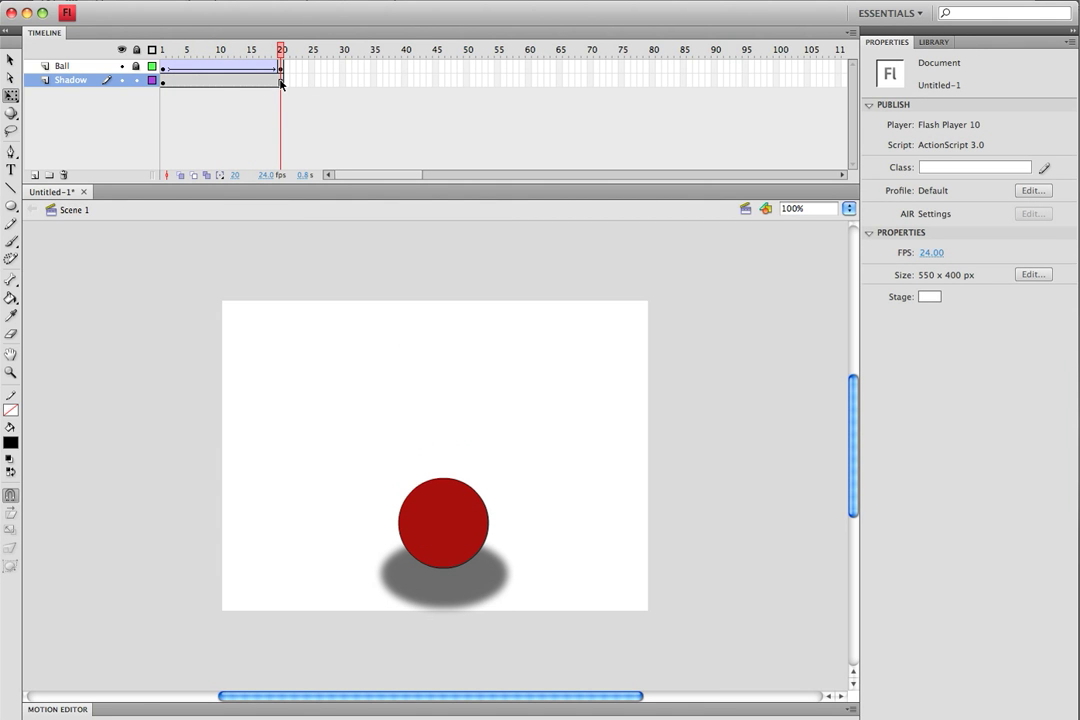
# - Add a Shadow keyframe at frame 20 and shrink the shadow to about 90.65 × 49.20 px
pyautogui.rightClick(280, 84)
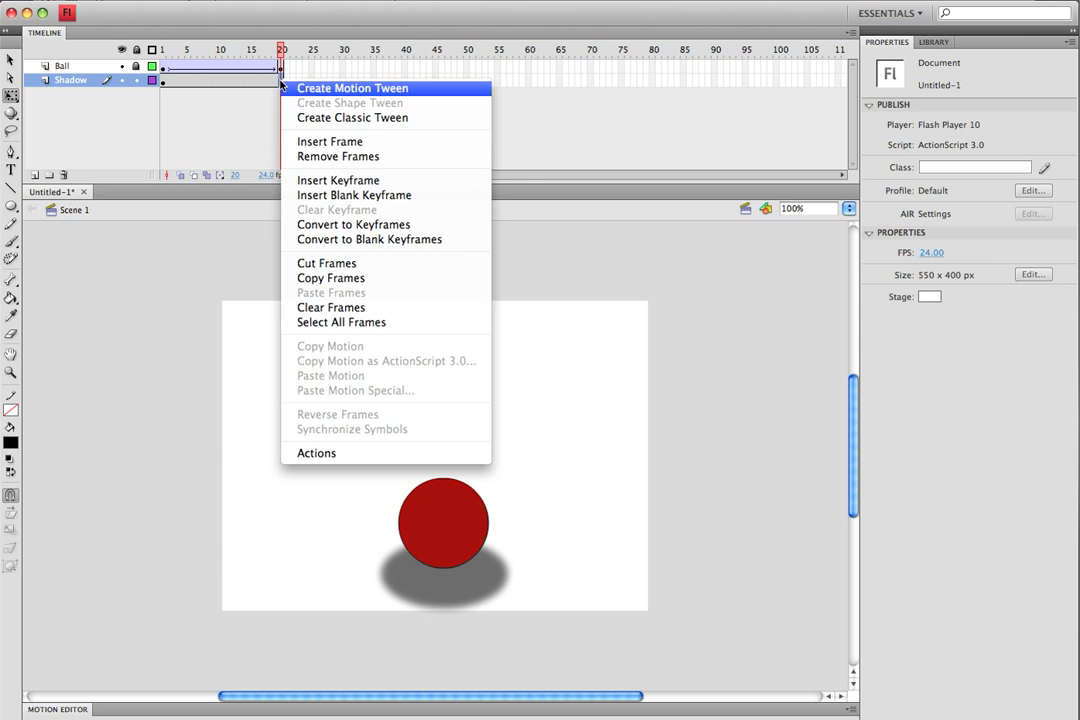
pyautogui.click(323, 180)
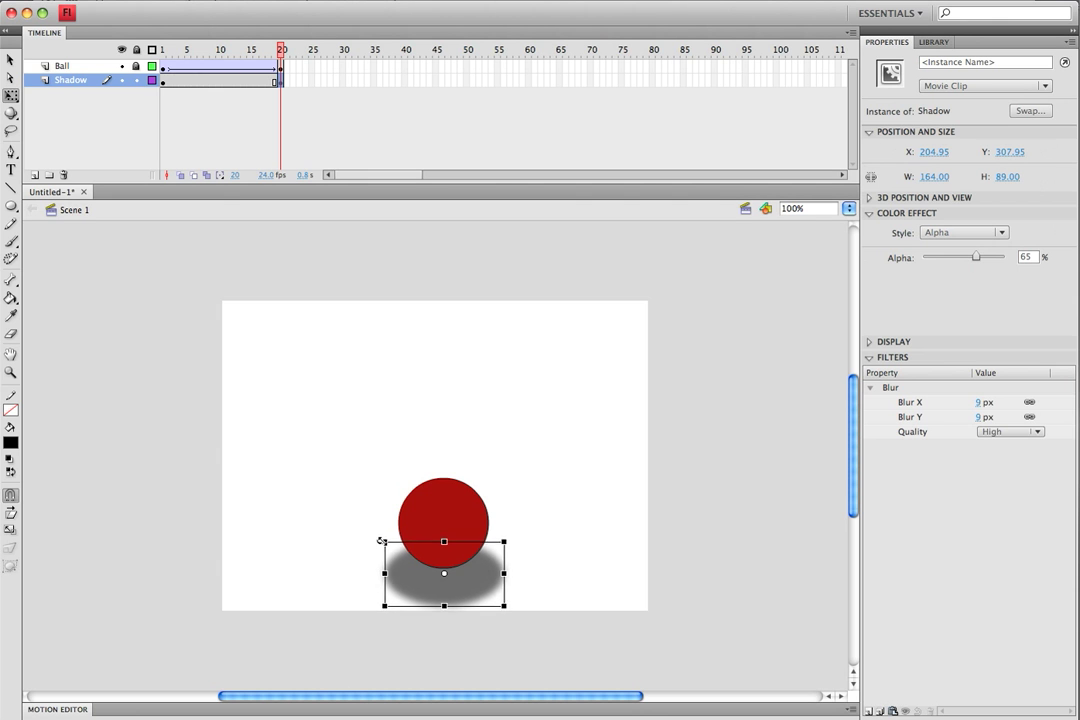
pyautogui.moveTo(381, 541); pyautogui.dragTo(398, 558)
pyautogui.click(10, 59)
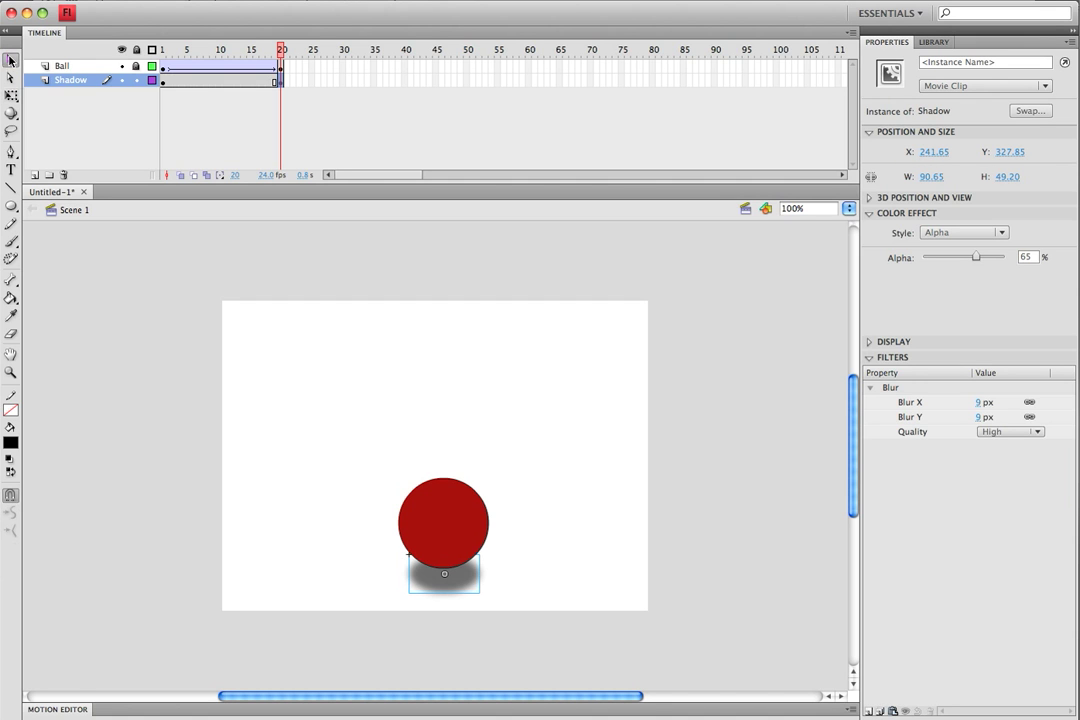
pyautogui.press('Left')
pyautogui.press('Return')
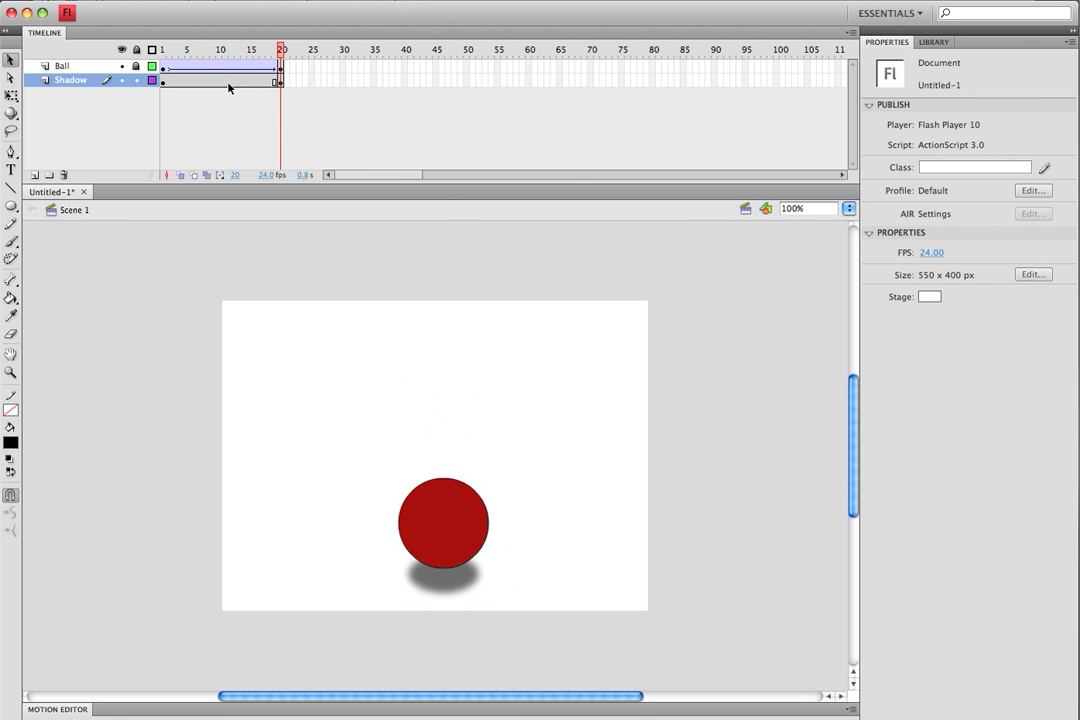
pyautogui.rightClick(230, 85)
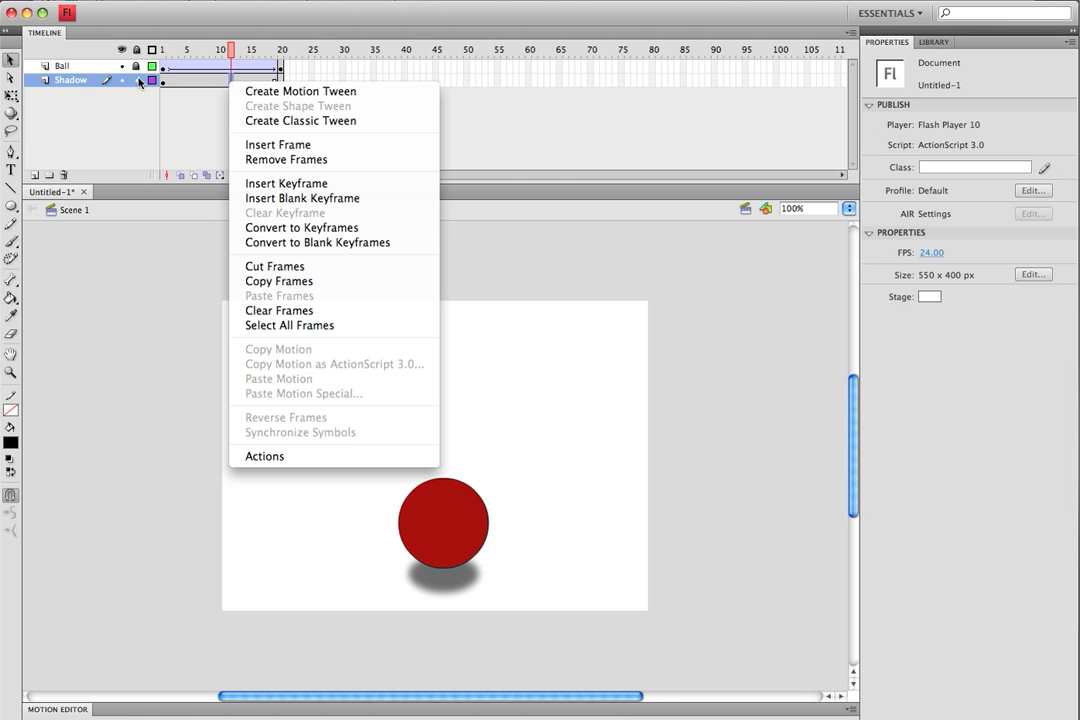
# - Create a classic tween on the Shadow layer across frames 1–20 and play it back to check
pyautogui.click(282, 120)
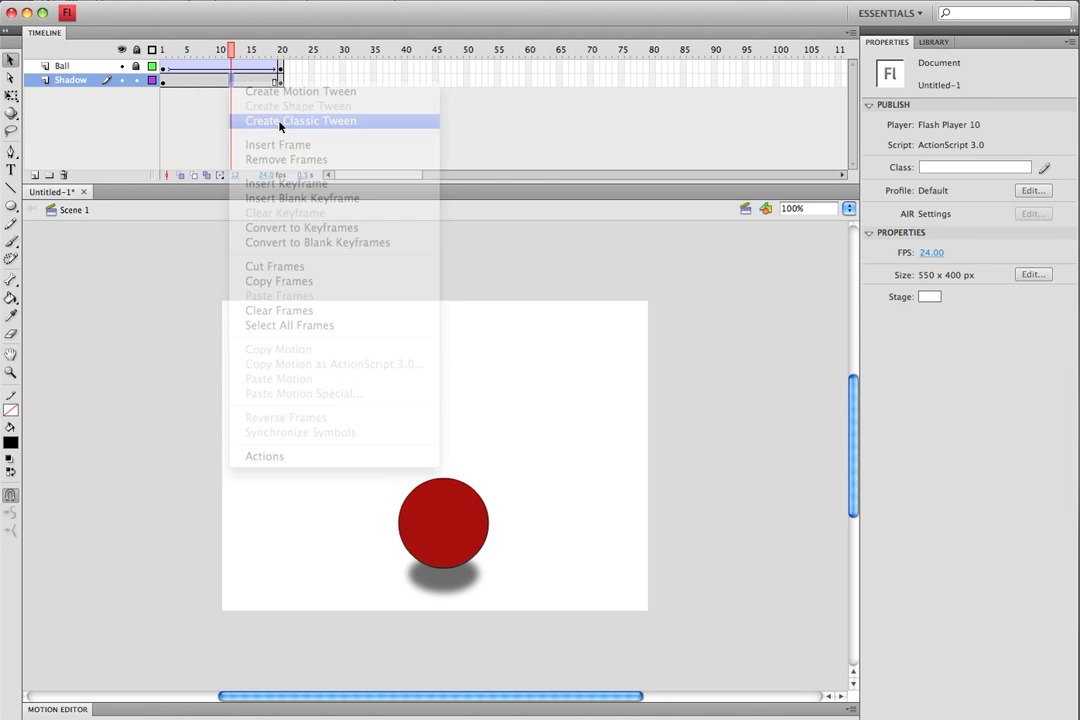
pyautogui.moveTo(204, 48); pyautogui.dragTo(299, 65)
pyautogui.press('Return')
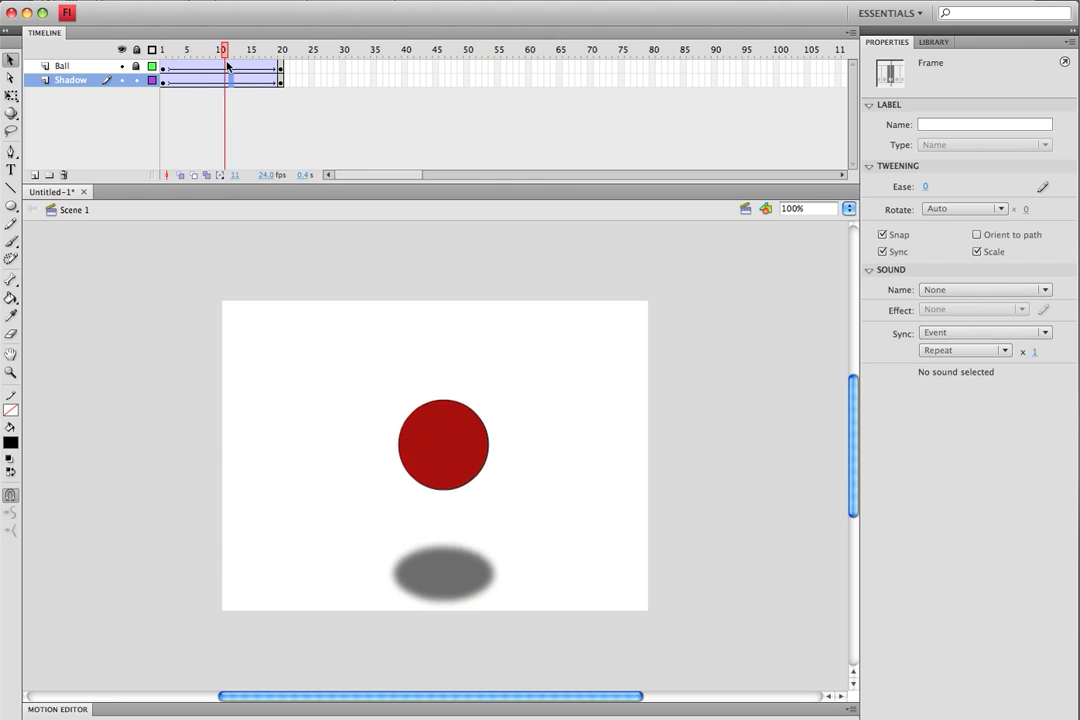
pyautogui.click(163, 66)
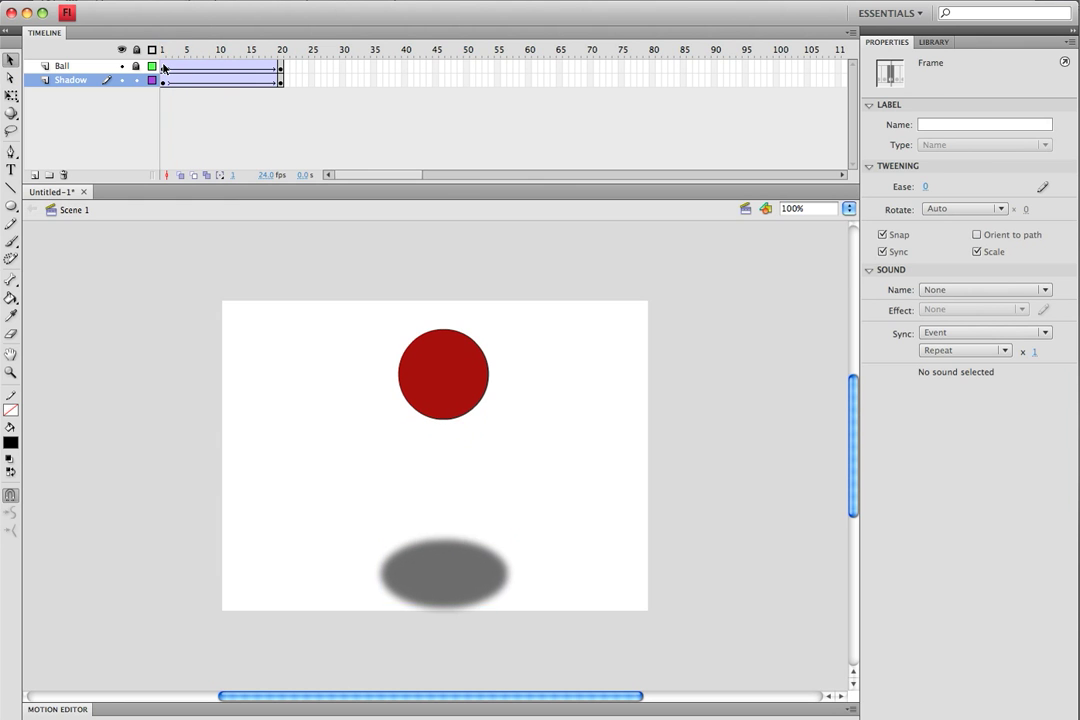
pyautogui.press('Return')
pyautogui.click(162, 52)
pyautogui.press('Return')
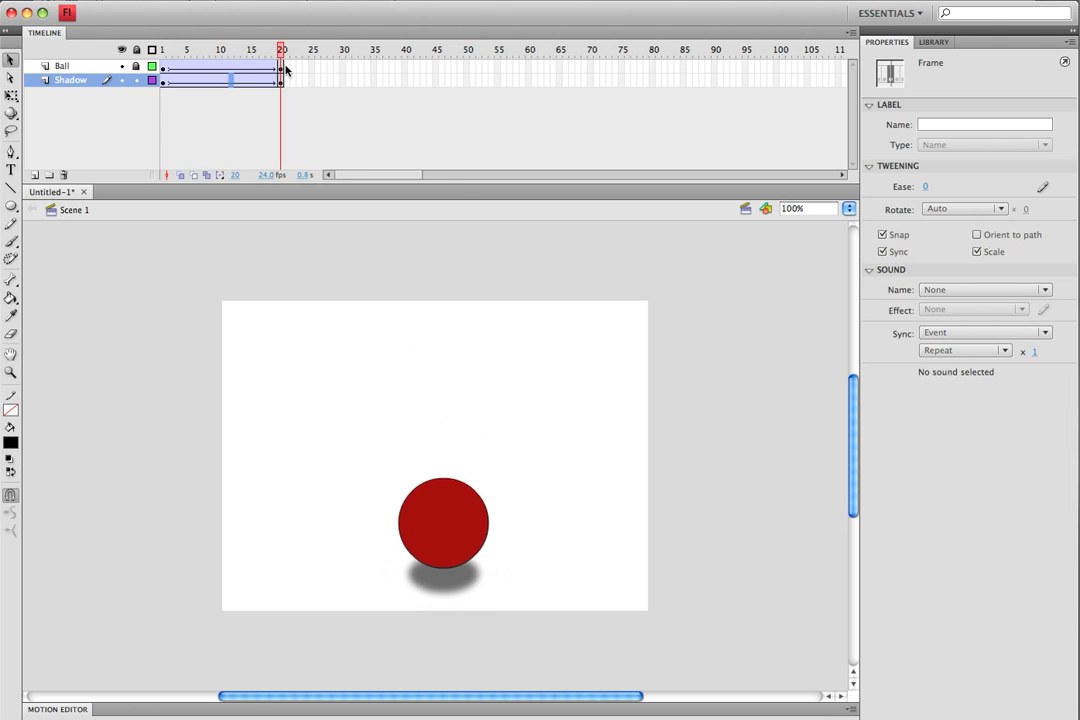
pyautogui.click(162, 52)
pyautogui.moveTo(155, 70); pyautogui.dragTo(289, 75)
# - Copy frames 1–20 of both layers and paste them starting at frame 21
pyautogui.moveTo(279, 63)
pyautogui.mouseDown()
pyautogui.moveTo(193, 60)
pyautogui.moveTo(284, 65)
pyautogui.mouseUp()
pyautogui.moveTo(160, 66); pyautogui.dragTo(279, 86)
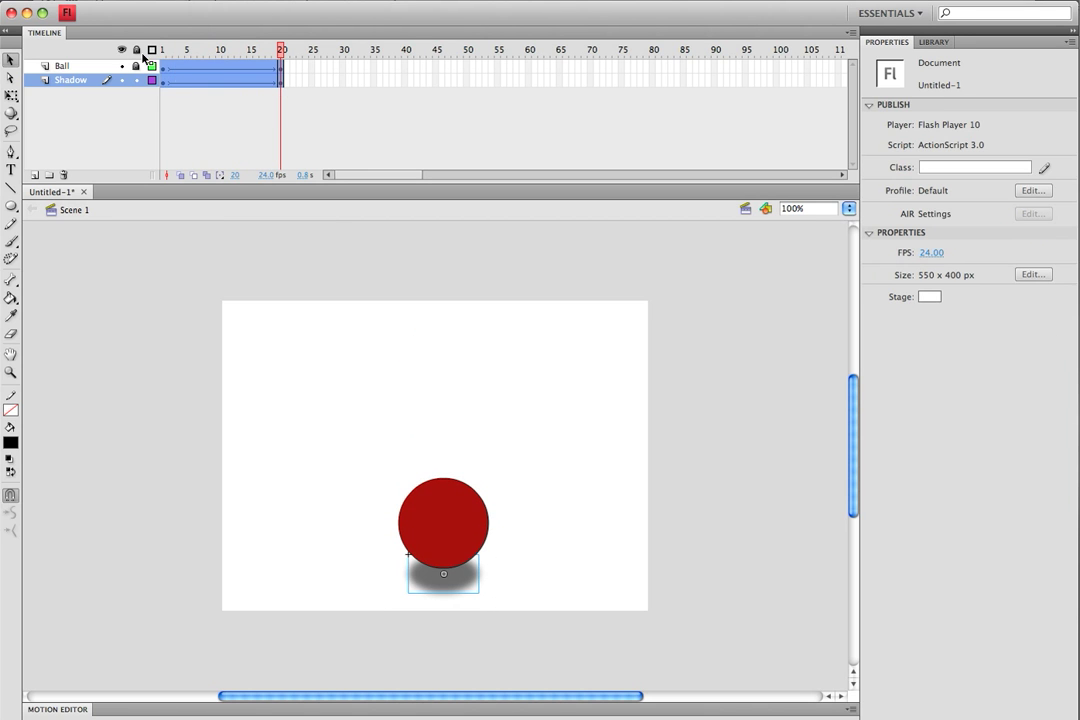
pyautogui.rightClick(192, 70)
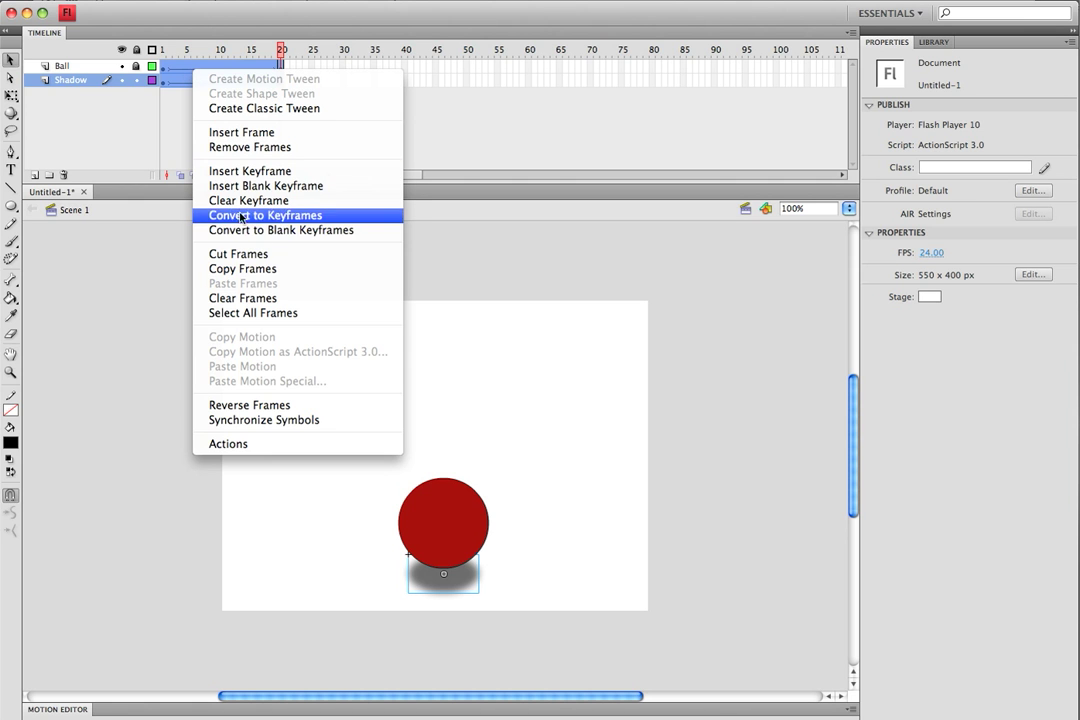
pyautogui.click(248, 269)
pyautogui.click(295, 155)
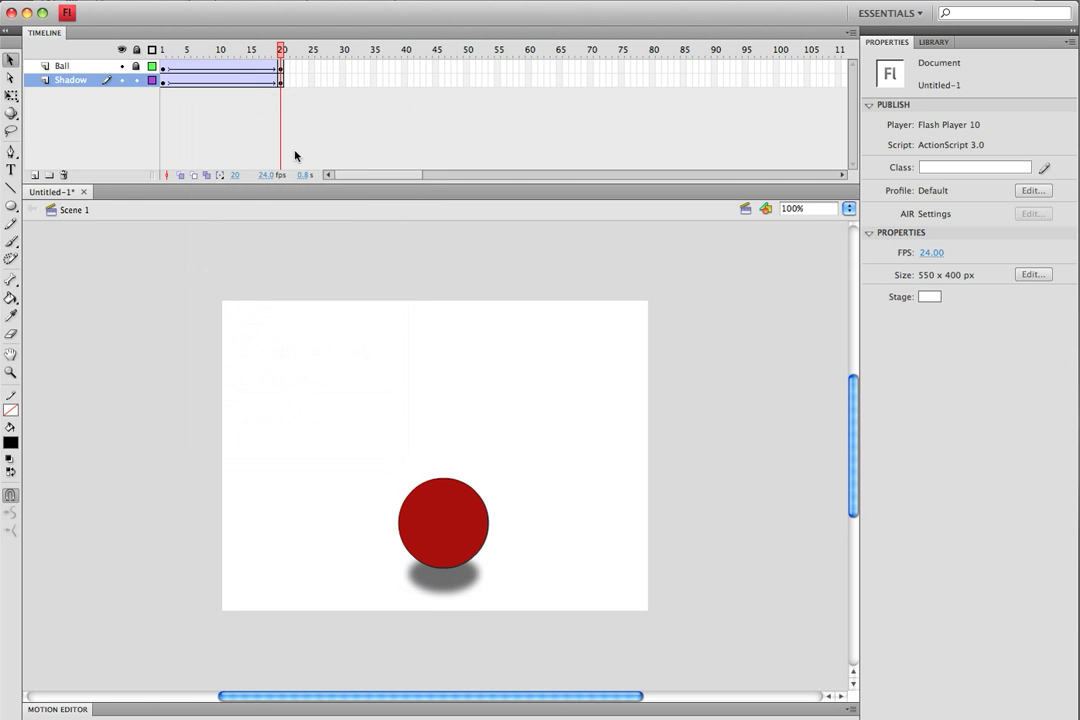
pyautogui.rightClick(287, 79)
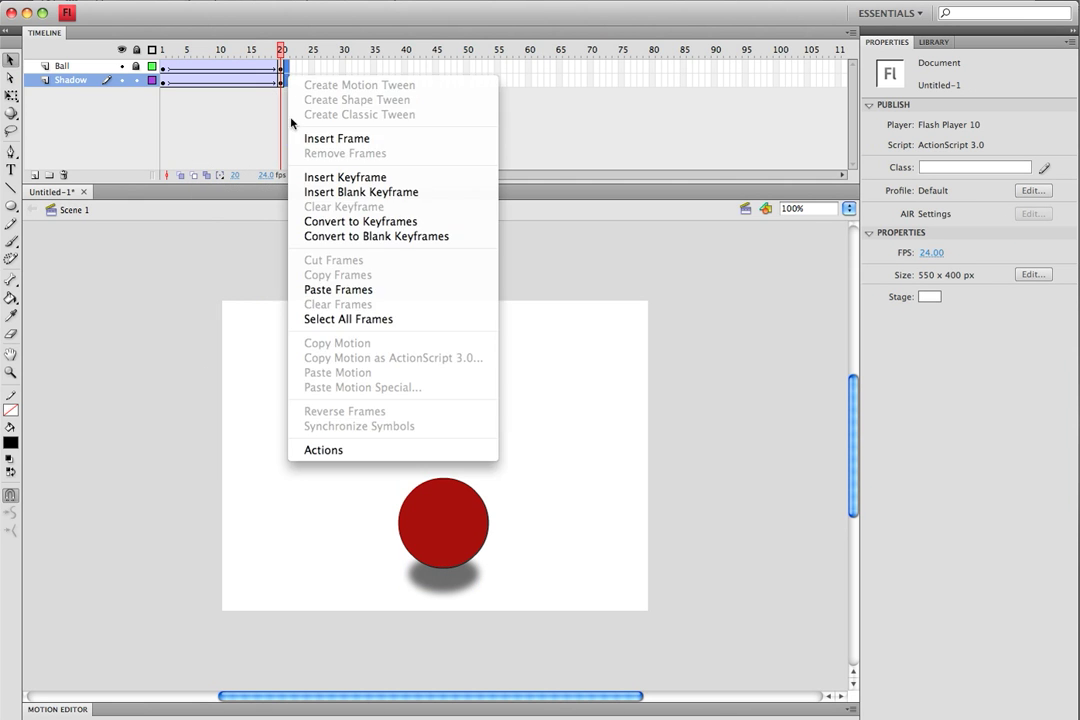
pyautogui.click(350, 290)
# - Reverse frames 21–40 on both layers so the ball rises back up
pyautogui.click(286, 50)
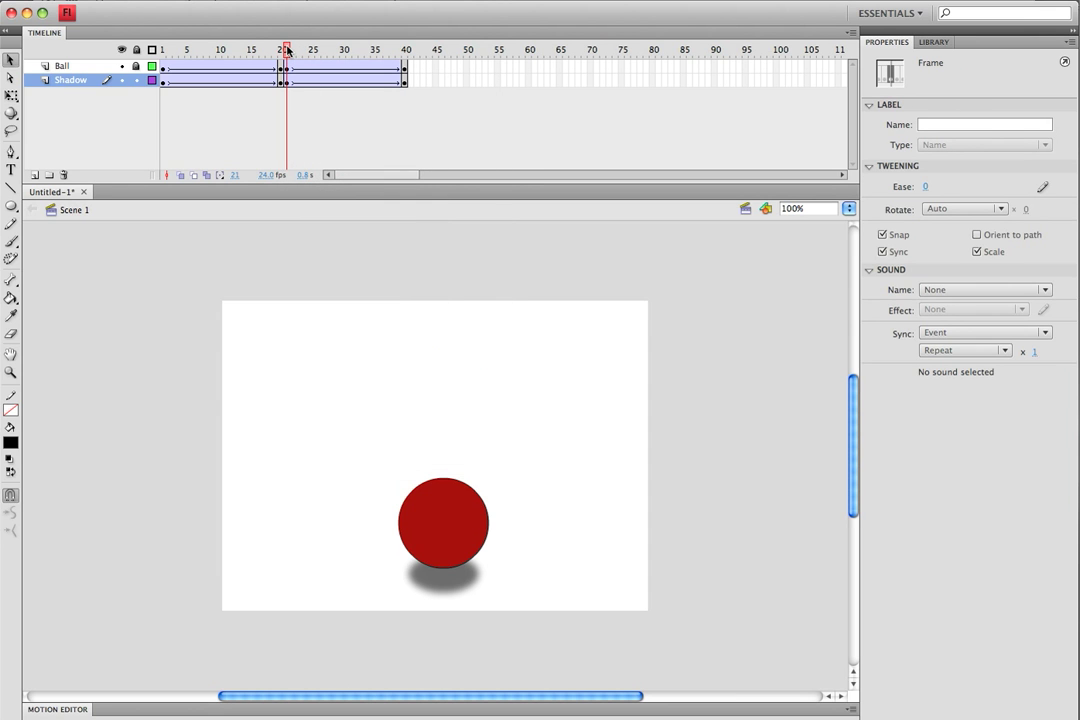
pyautogui.moveTo(285, 66); pyautogui.dragTo(413, 88)
pyautogui.rightClick(405, 83)
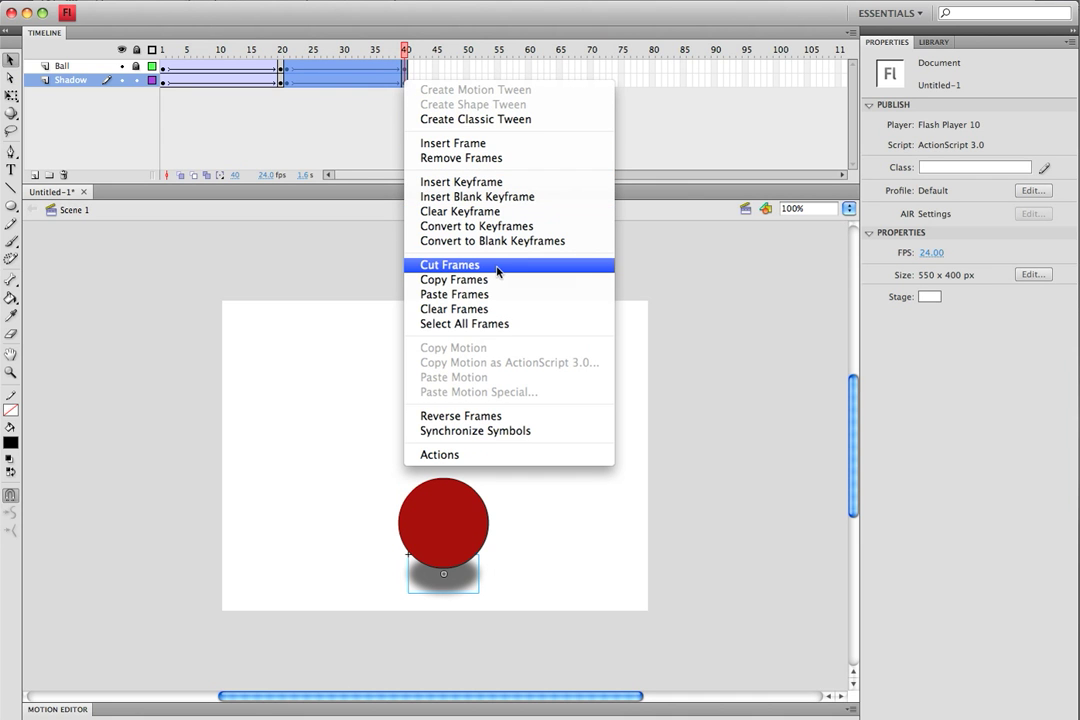
pyautogui.click(470, 416)
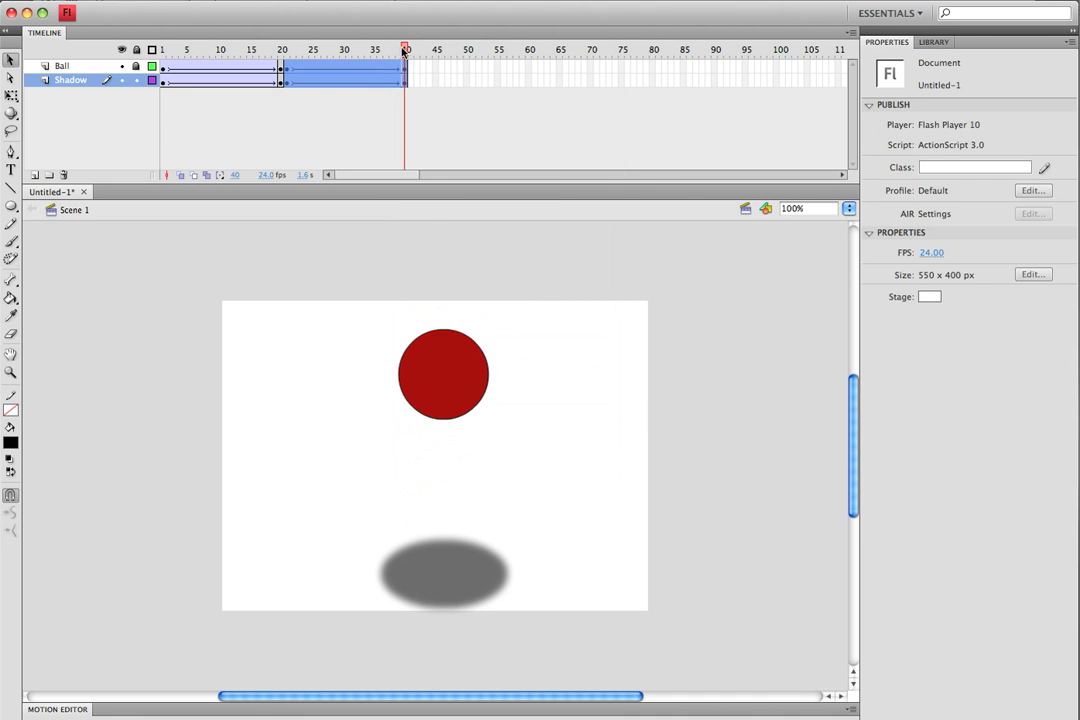
pyautogui.moveTo(403, 50); pyautogui.dragTo(84, 46)
# - Lower the ball at frame 40 to Y 84 with arrow-key nudges and a drag
pyautogui.moveTo(161, 50); pyautogui.dragTo(424, 70)
pyautogui.click(433, 367)
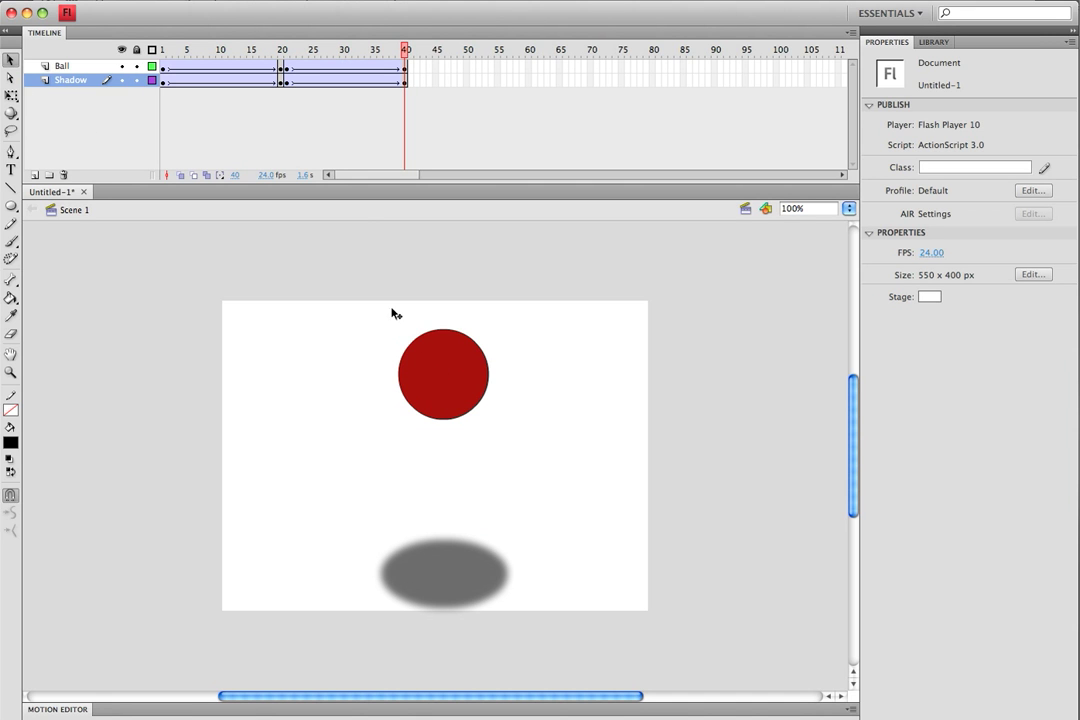
pyautogui.click(452, 376)
pyautogui.press('Down')
pyautogui.press('Down')
pyautogui.press('Down')
pyautogui.press('Down')
pyautogui.press('Down')
pyautogui.press('Down')
pyautogui.press('Down')
pyautogui.press('Down')
pyautogui.press('Down')
pyautogui.press('Down')
pyautogui.press('Down')
pyautogui.press('Down')
pyautogui.press('Down')
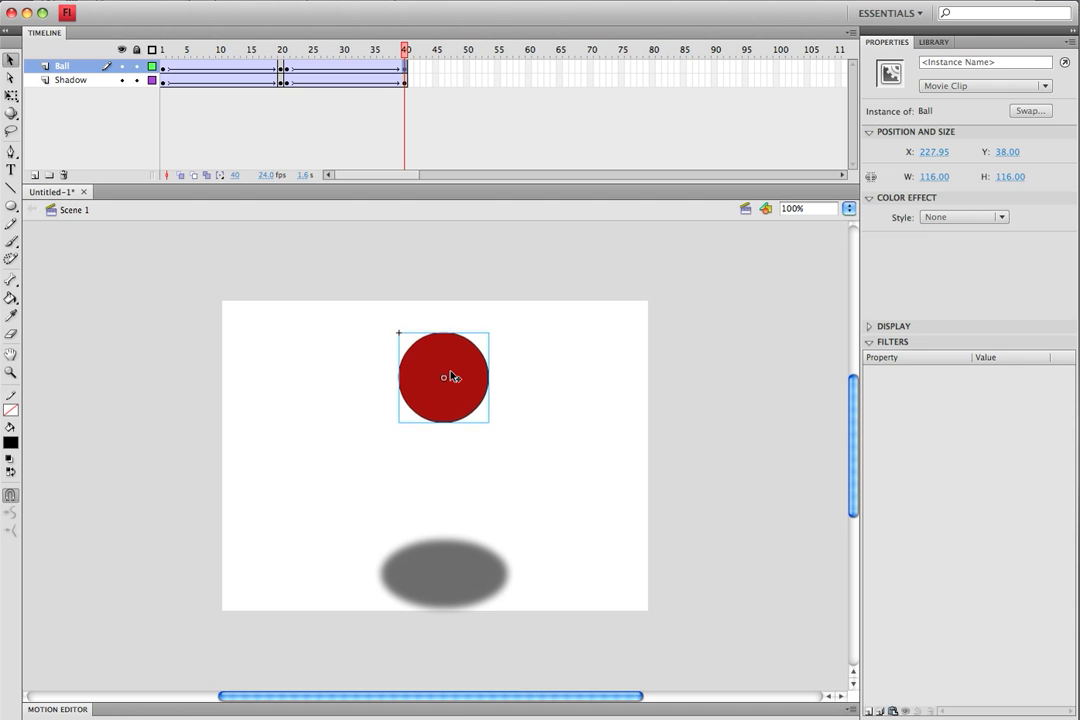
pyautogui.press('Down')
pyautogui.press('Down')
pyautogui.press('Down')
pyautogui.press('Down')
pyautogui.press('Down')
pyautogui.press('Down')
pyautogui.press('Down')
pyautogui.press('Down')
pyautogui.press('Down')
pyautogui.press('Down')
pyautogui.press('Down')
pyautogui.press('Down')
pyautogui.press('Down')
pyautogui.press('Down')
pyautogui.press('Down')
pyautogui.press('Down')
pyautogui.press('Down')
pyautogui.press('Down')
pyautogui.press('Down')
pyautogui.press('Down')
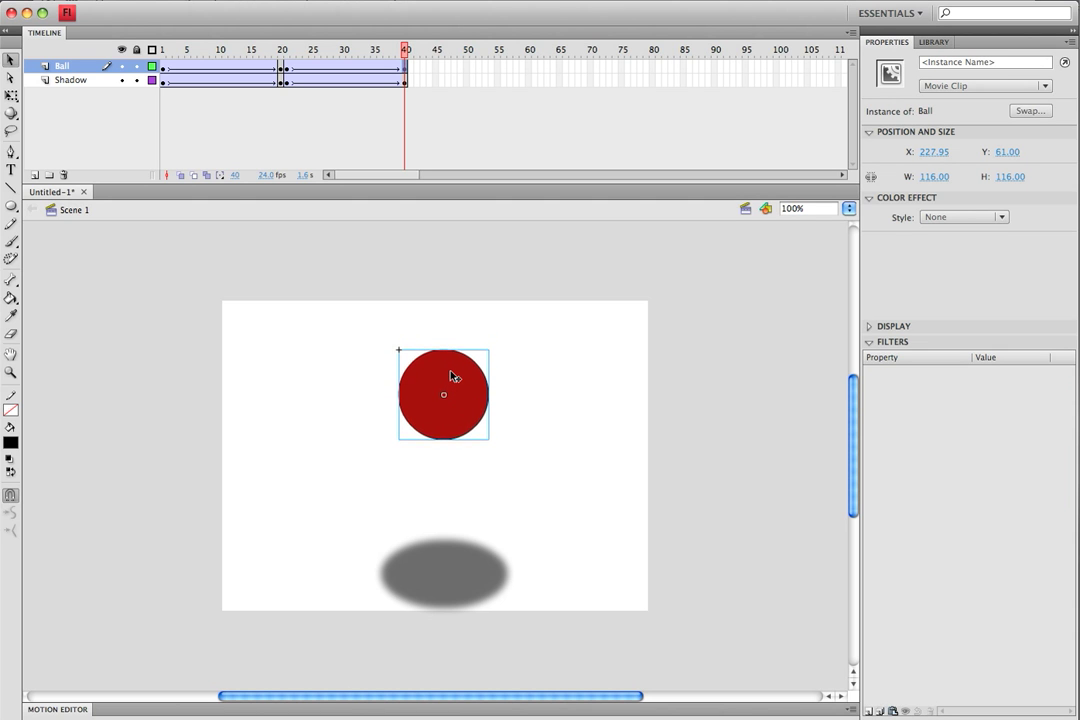
pyautogui.moveTo(408, 50); pyautogui.dragTo(386, 52)
pyautogui.click(404, 66)
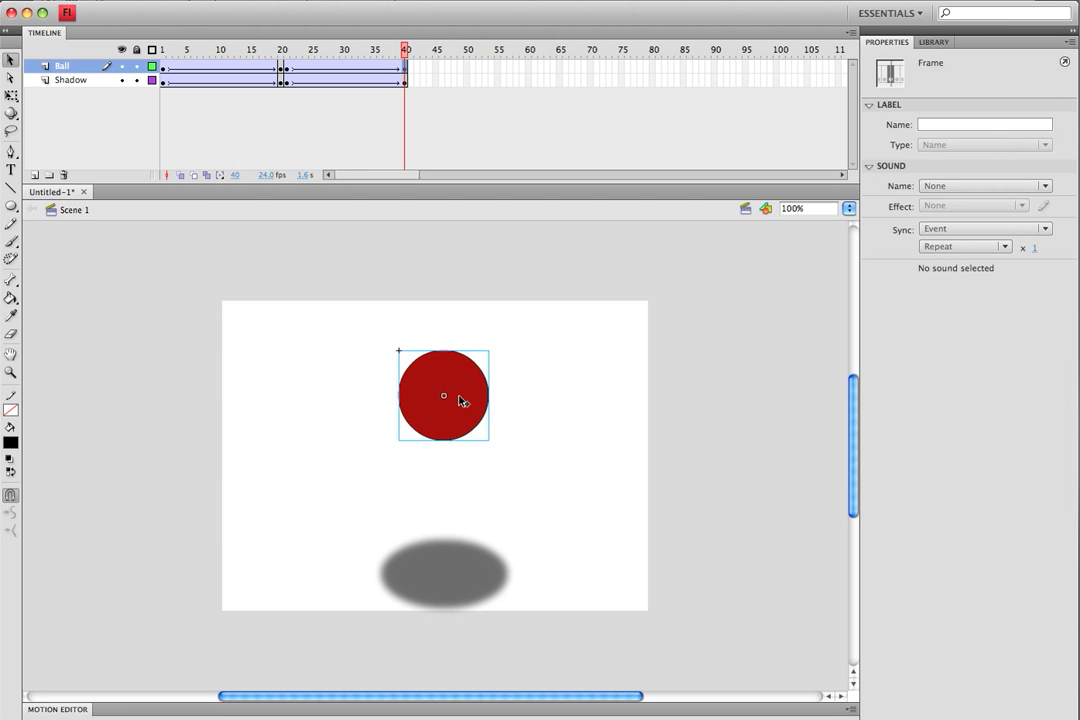
pyautogui.moveTo(458, 400); pyautogui.dragTo(460, 414)
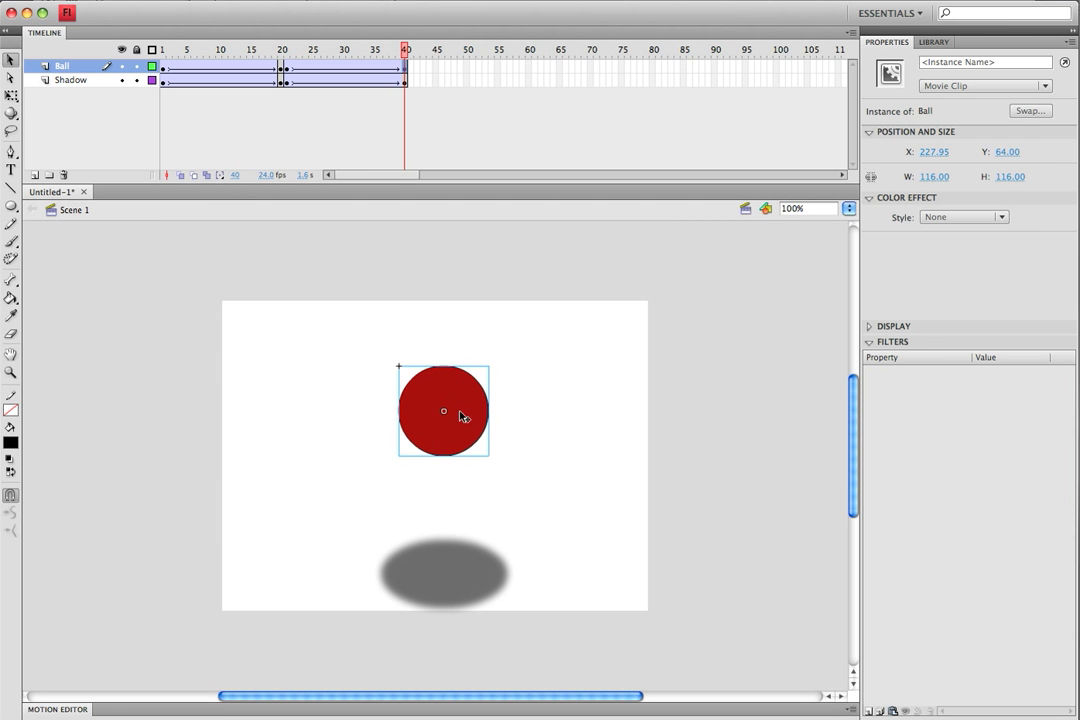
pyautogui.click(405, 81)
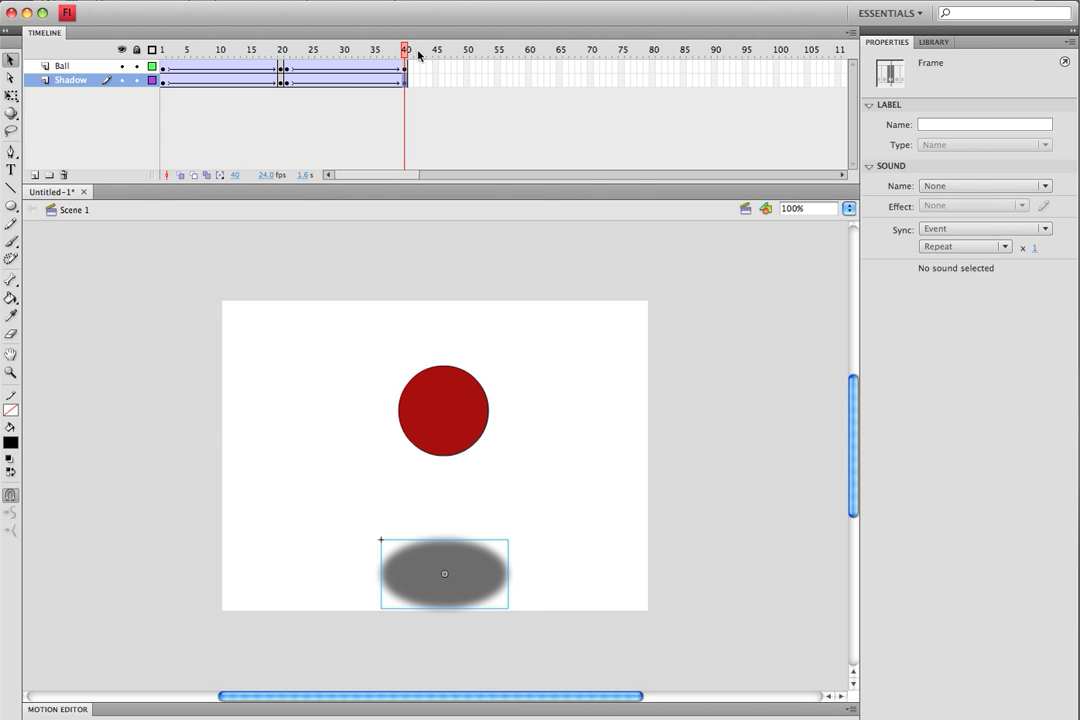
# - Scale the frame-40 shadow down to 149.60 × 81.20 px with Free Transform
pyautogui.moveTo(407, 54); pyautogui.dragTo(405, 100)
pyautogui.click(429, 101)
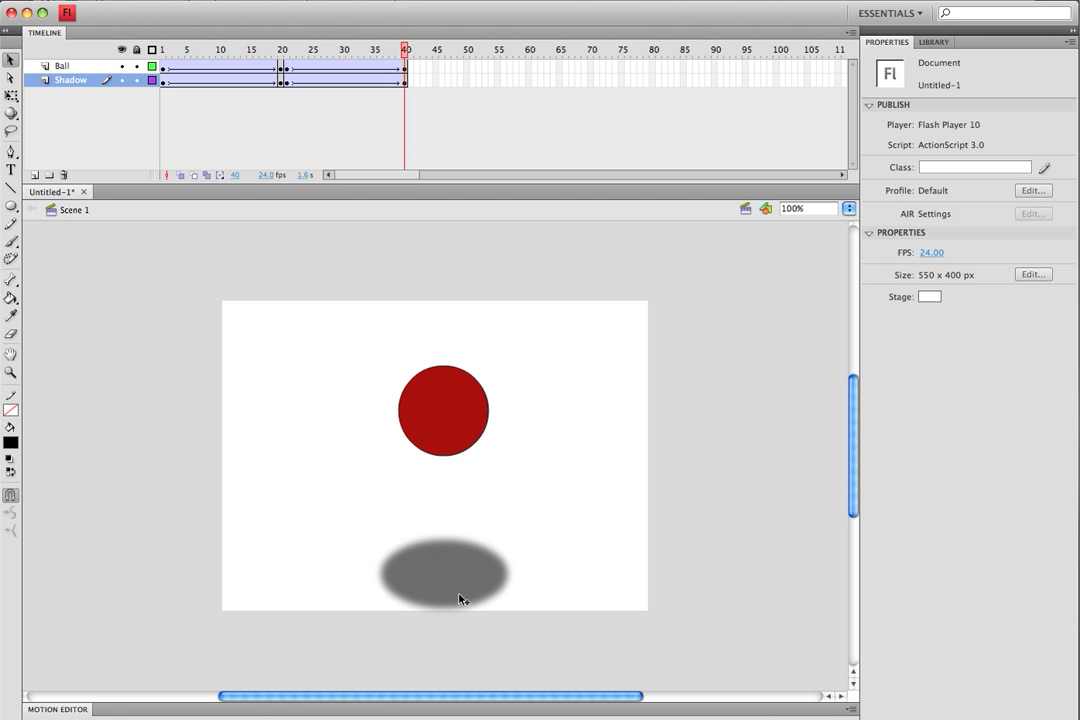
pyautogui.click(461, 594)
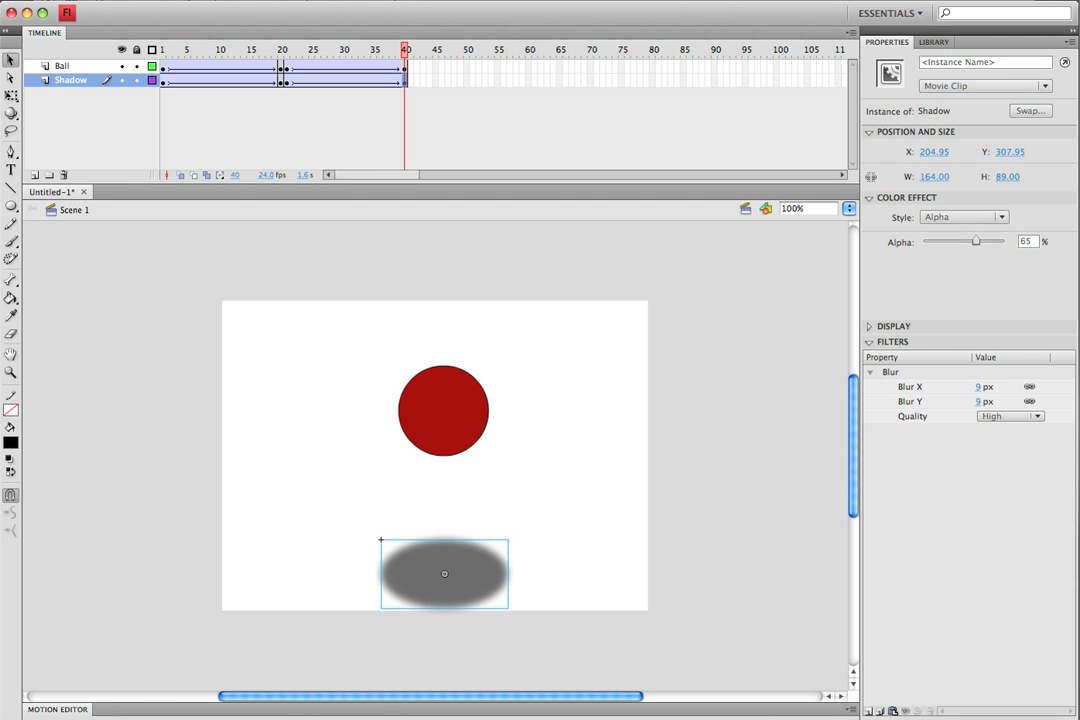
pyautogui.press('q')
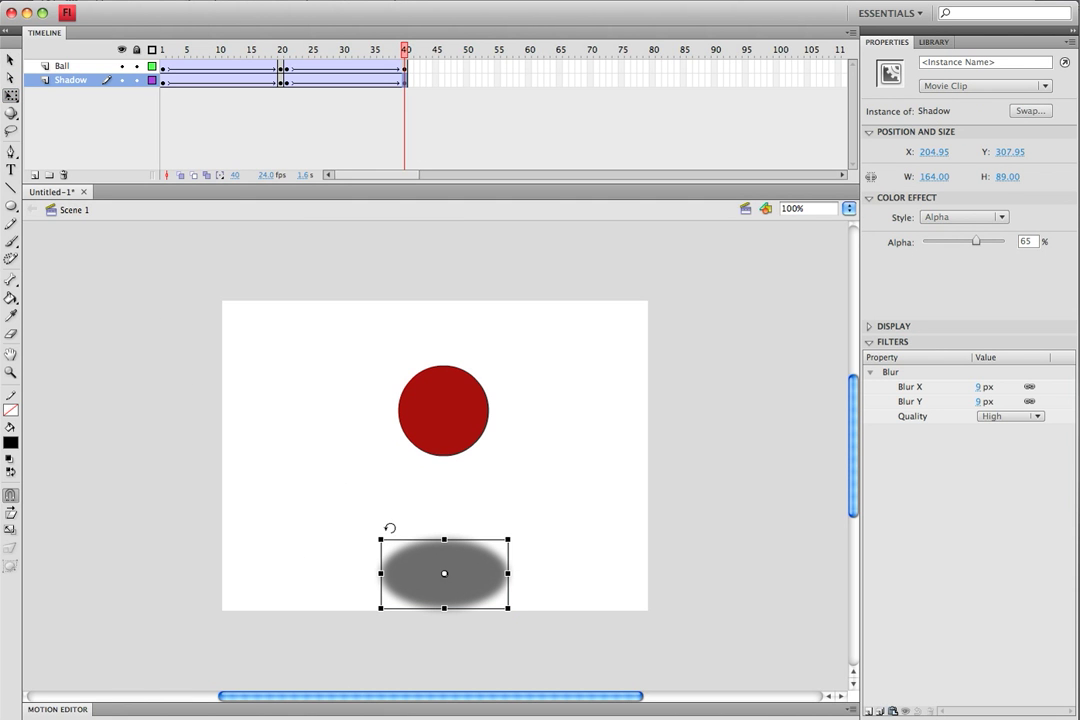
pyautogui.moveTo(381, 537); pyautogui.dragTo(385, 542)
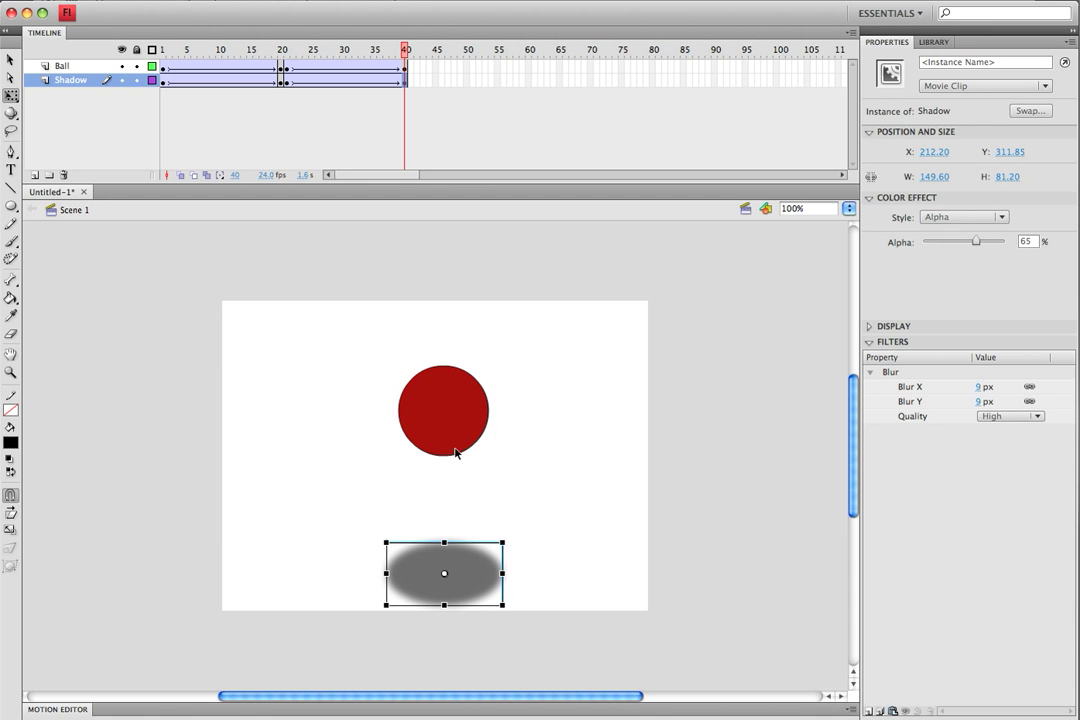
pyautogui.press('Left')
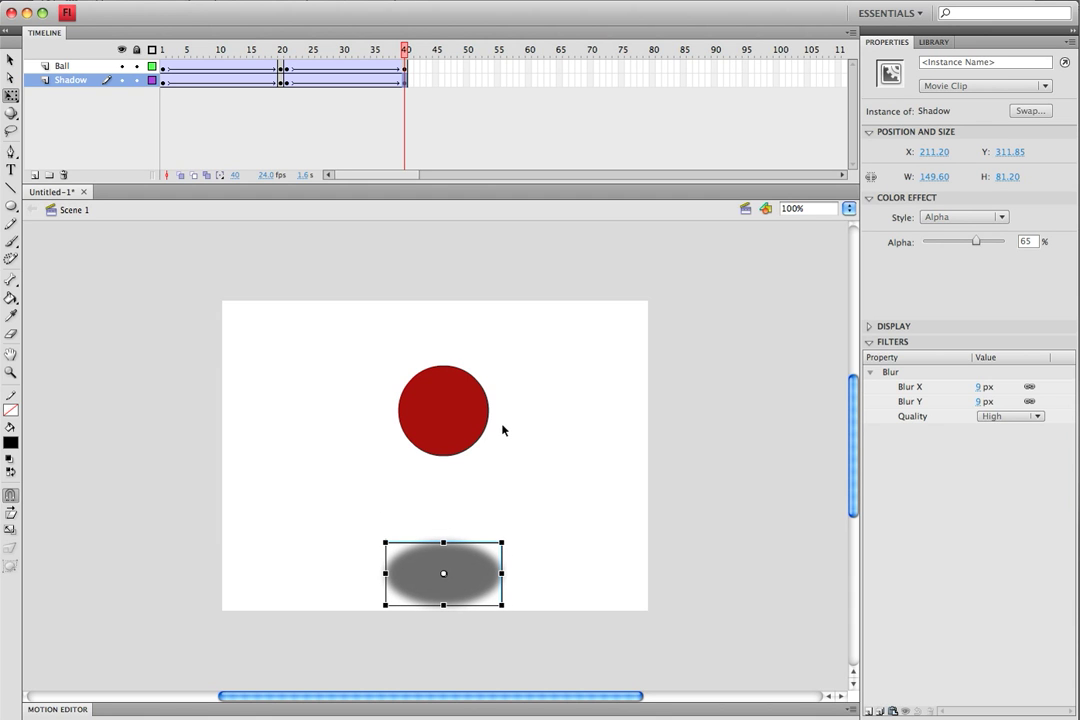
pyautogui.click(459, 237)
pyautogui.moveTo(404, 52); pyautogui.dragTo(453, 96)
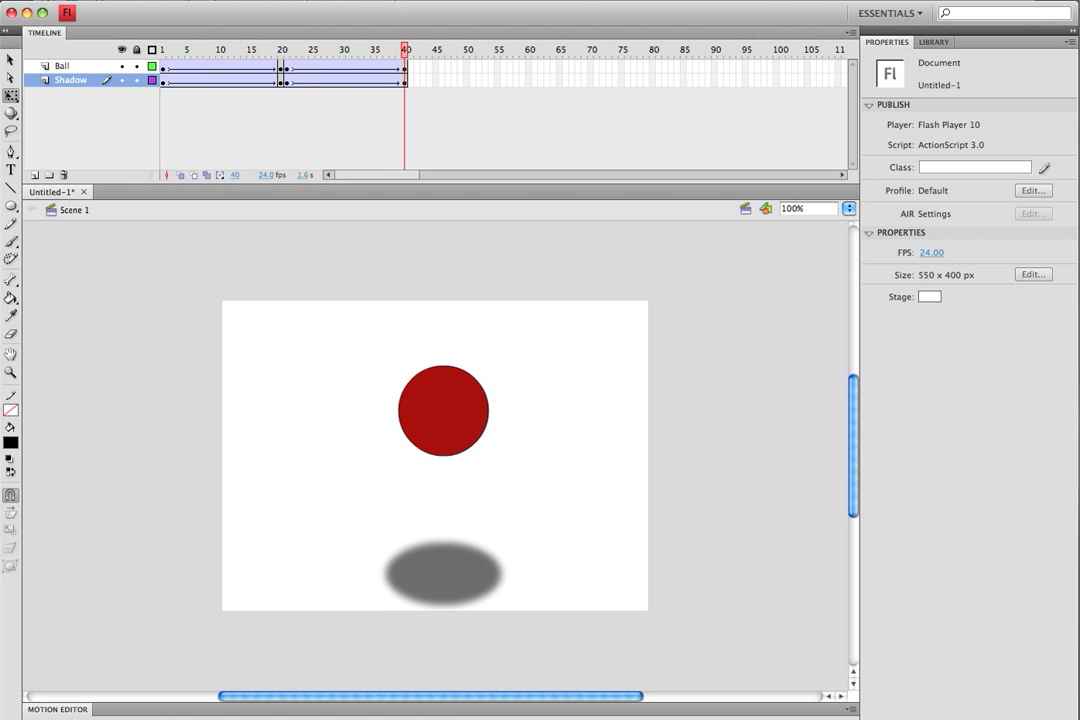